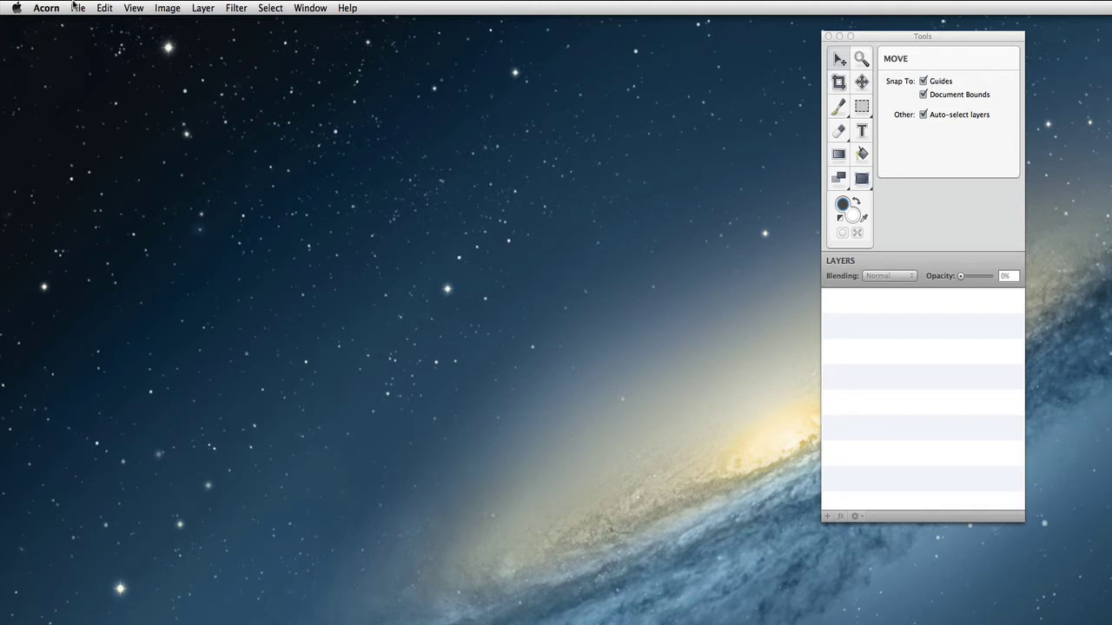
Create a new transparent 2560 x 1440 image from the Monitor Resolution preset.
left_click(75, 7)
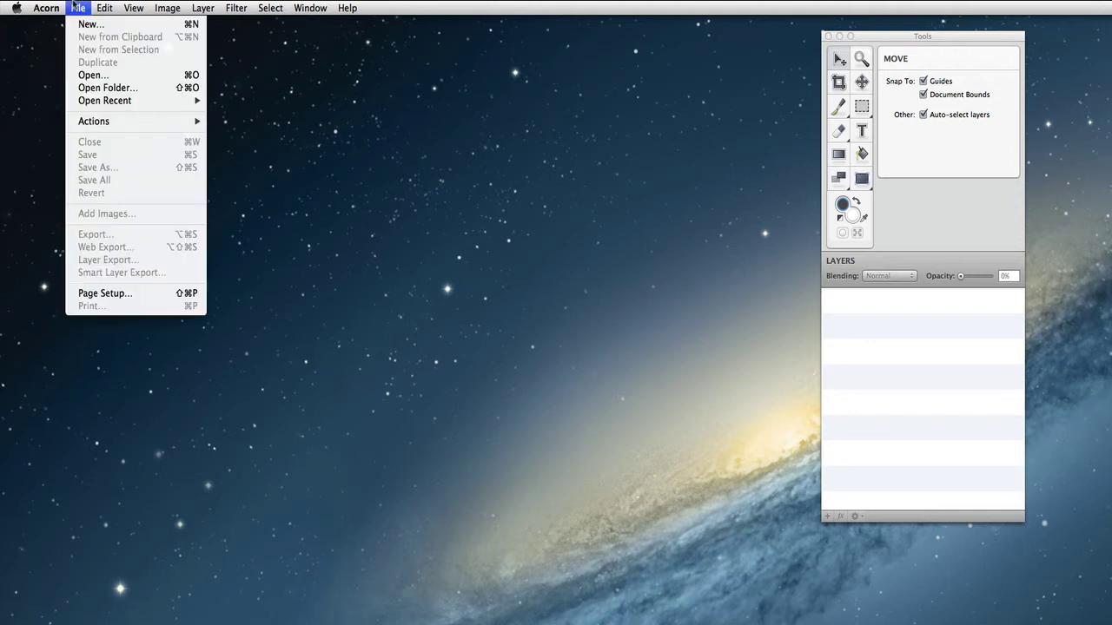
left_click(90, 24)
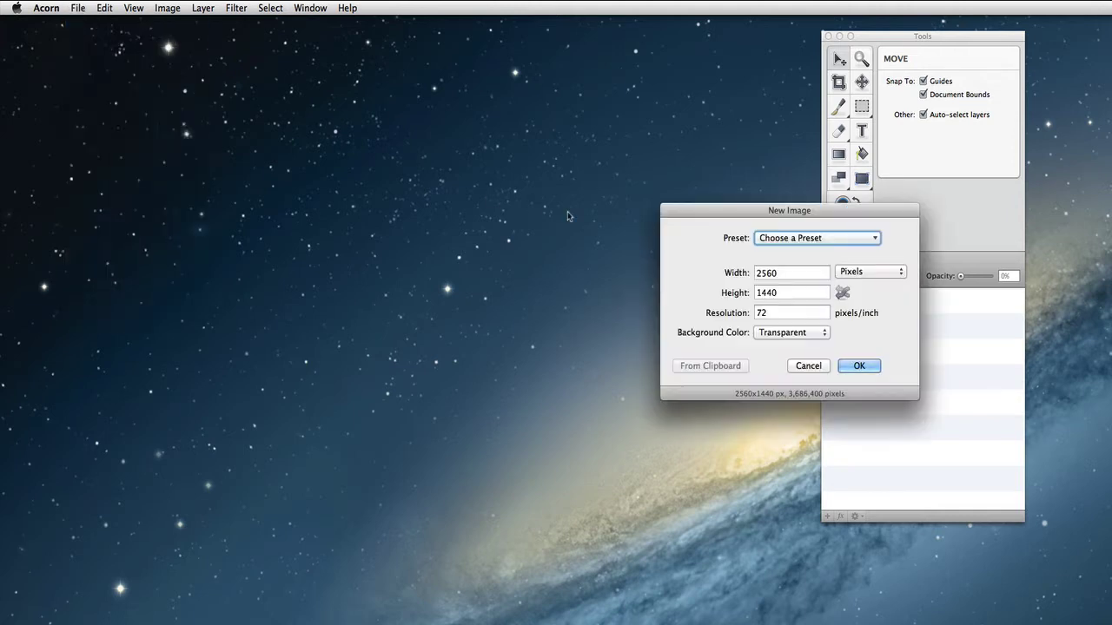
left_click_drag(789, 219, 443, 182)
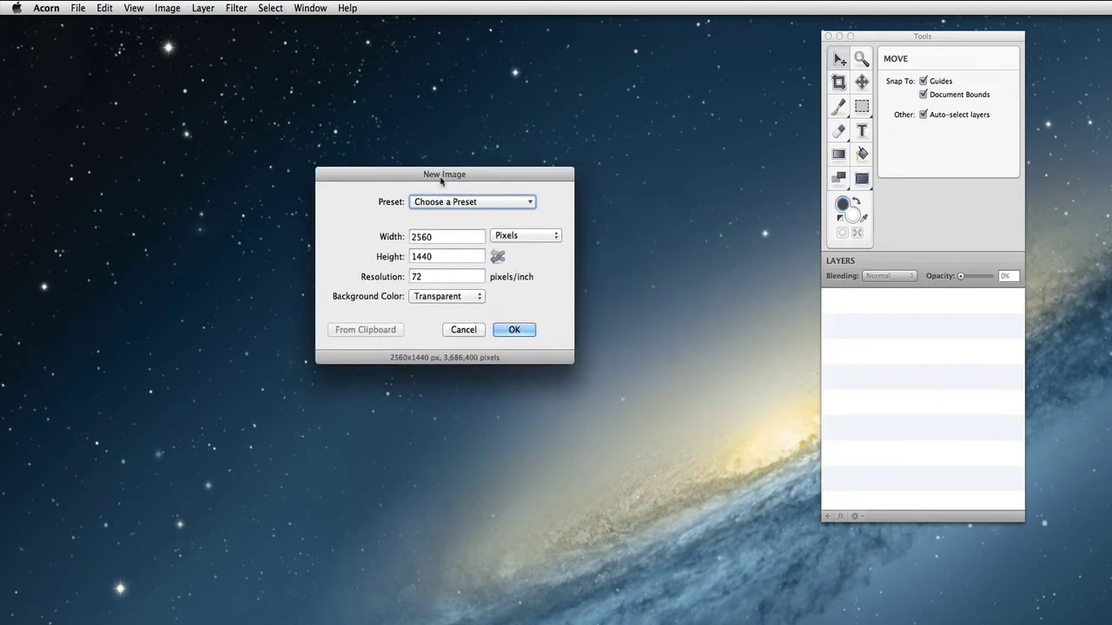
left_click(472, 201)
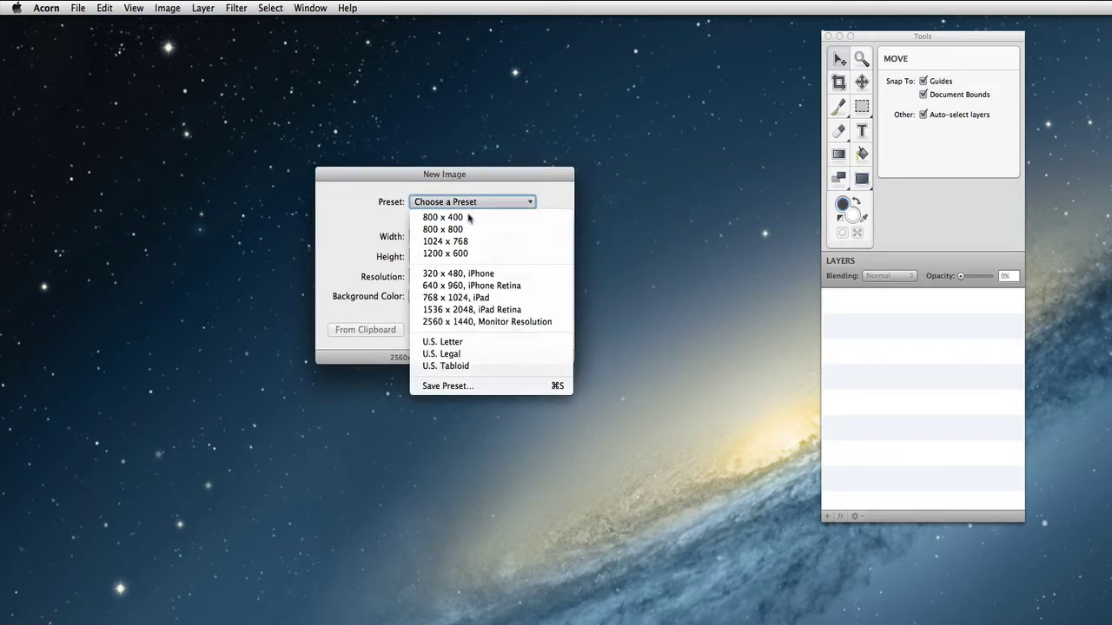
left_click(501, 326)
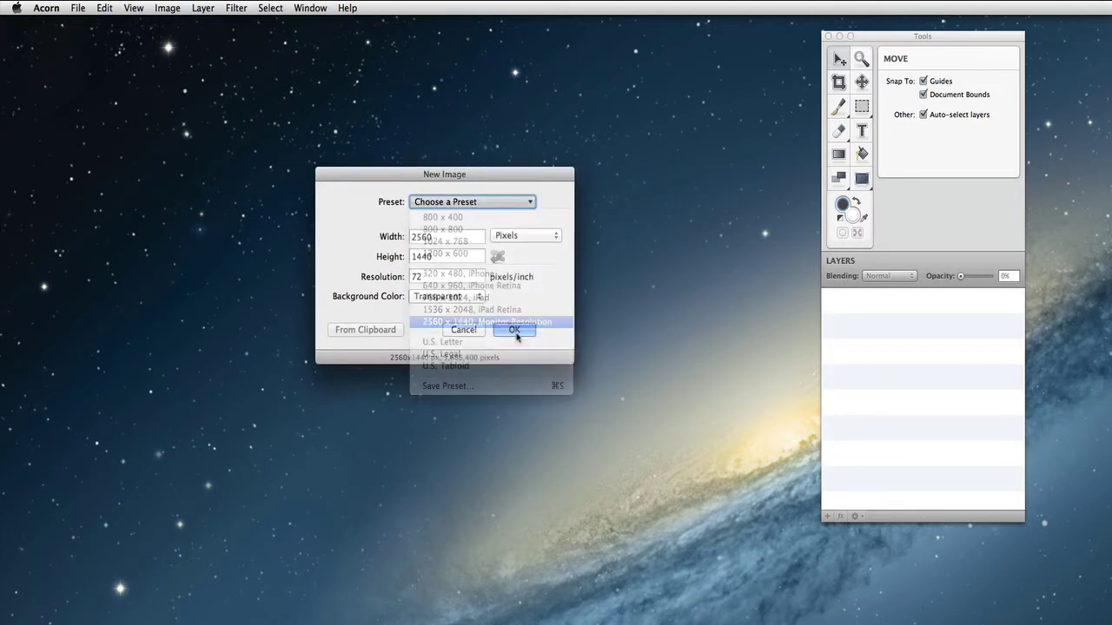
left_click(520, 330)
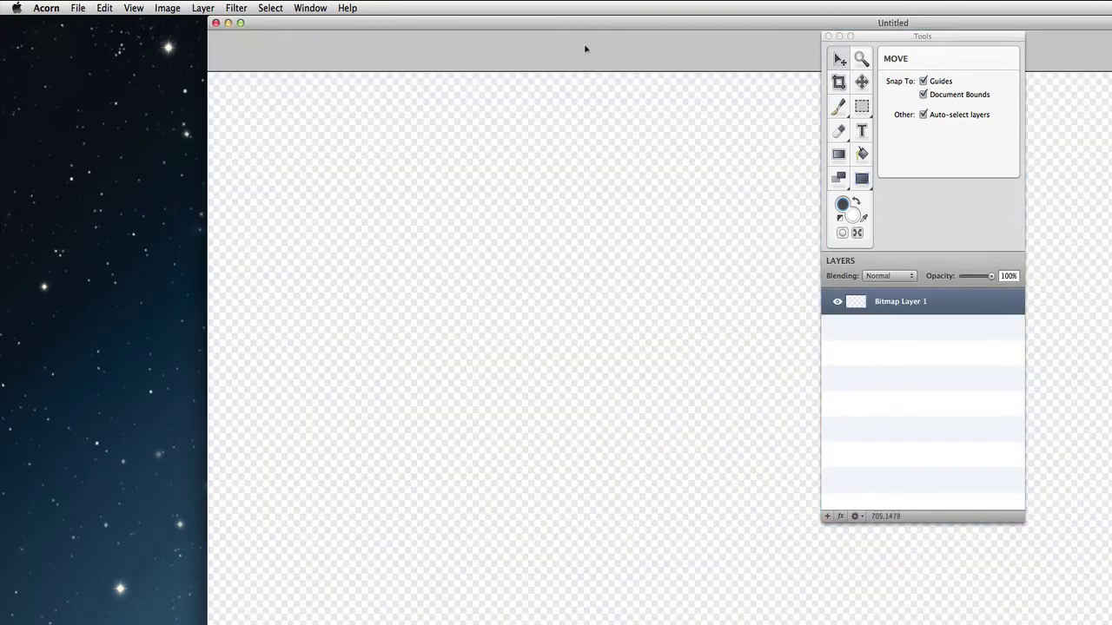
Zoom out and shrink the document window so the whole canvas is visible.
left_click_drag(585, 22, 396, 23)
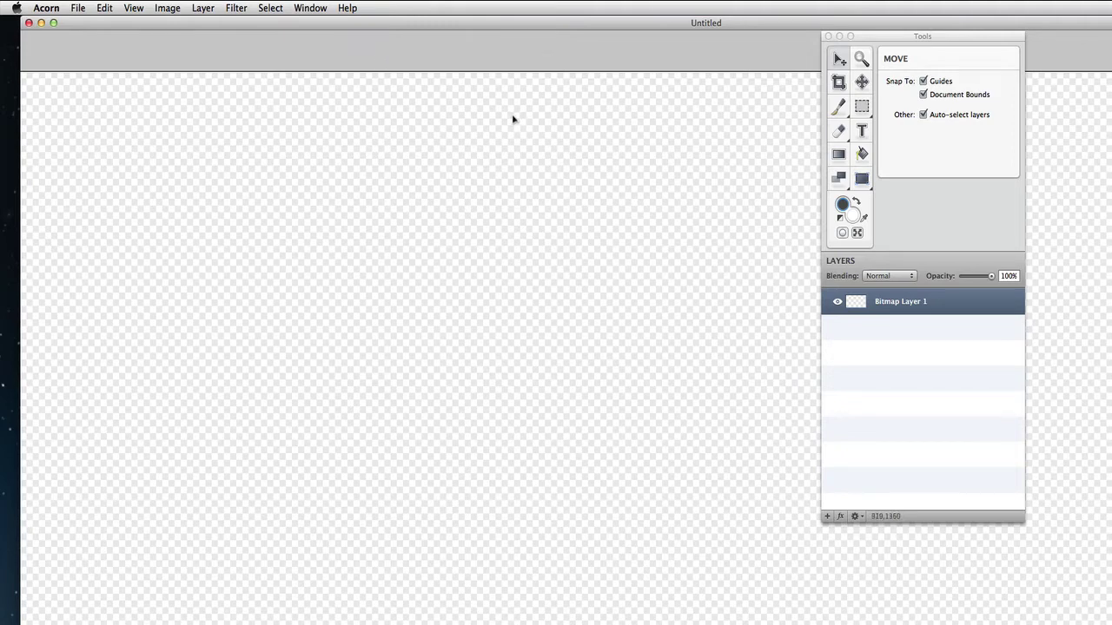
key("super+minus")
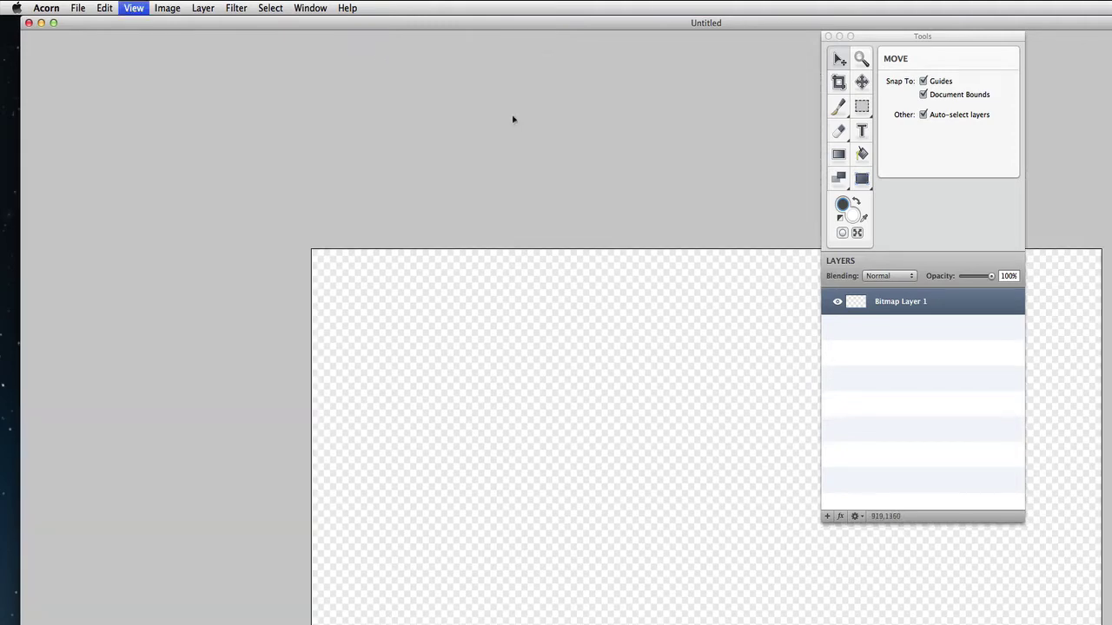
left_click(54, 23)
left_click_drag(113, 23, 115, 35)
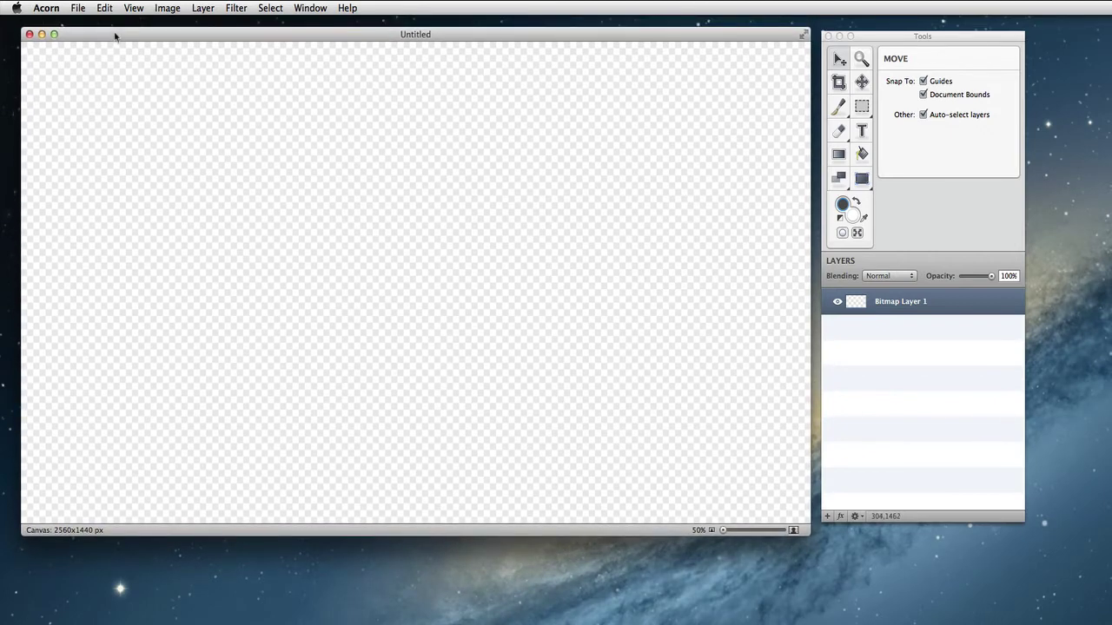
Start the Defocus bokeh filter with a white primary and dark grey secondary colour.
left_click(238, 7)
mouse_move(287, 148)
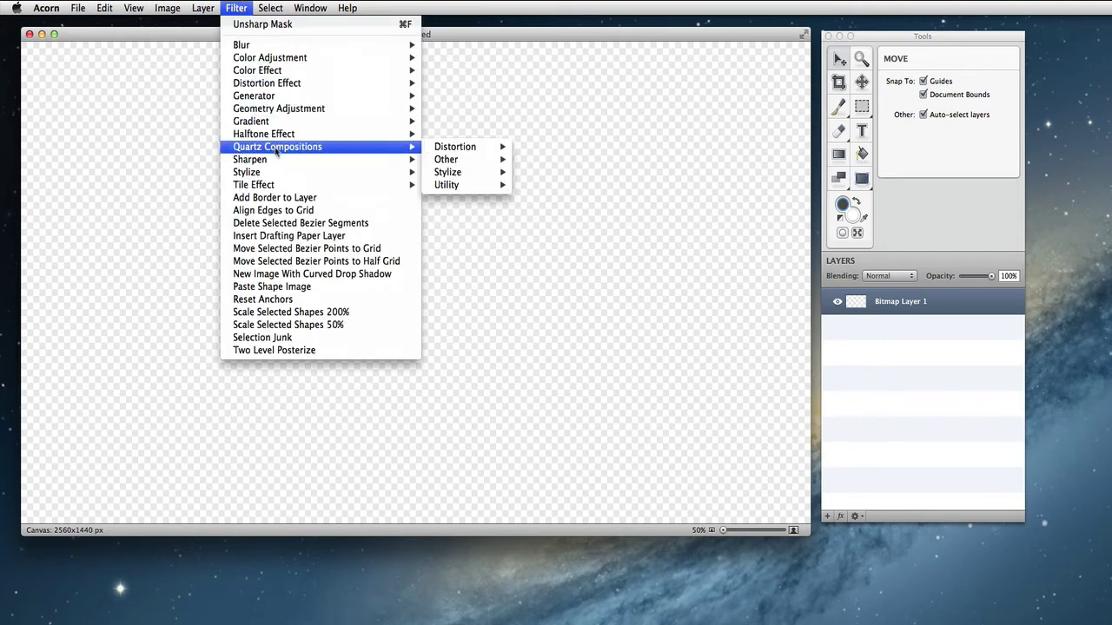
mouse_move(462, 161)
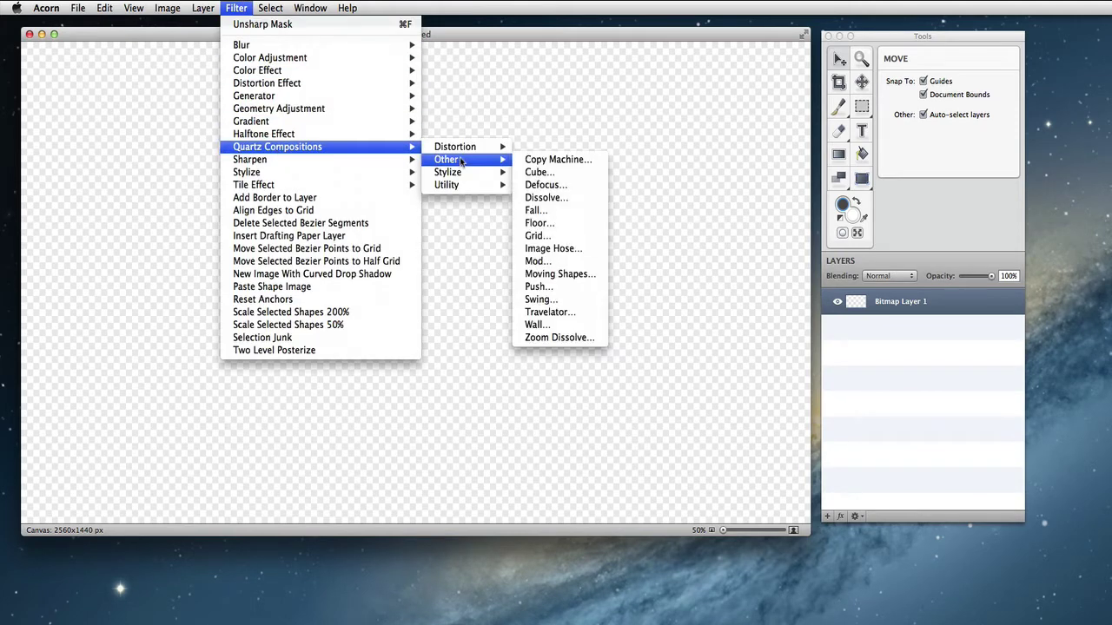
left_click(579, 185)
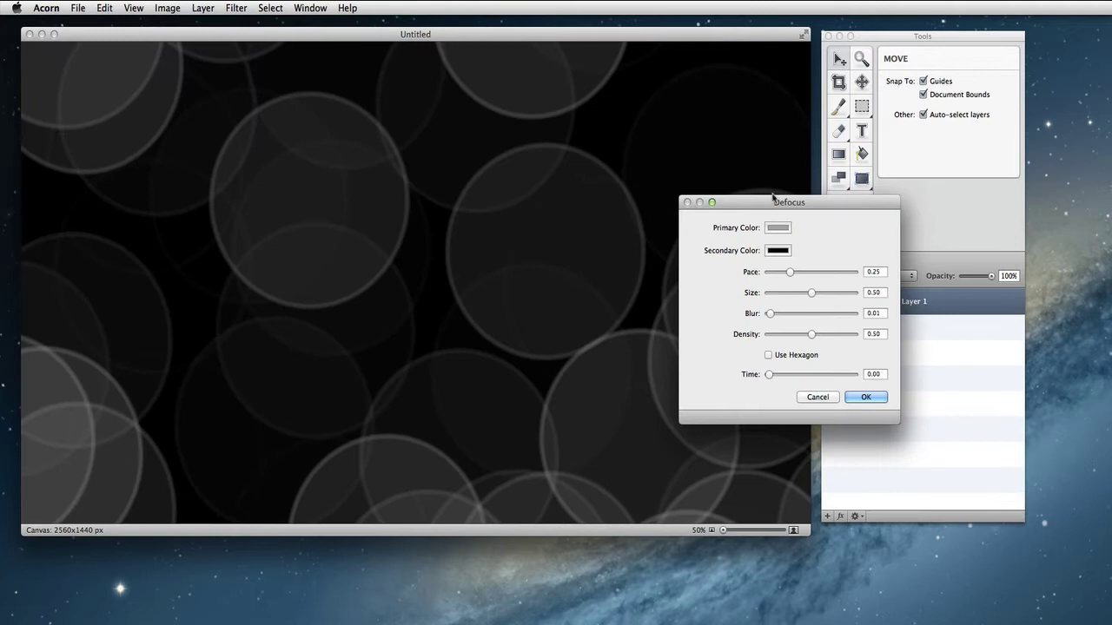
left_click_drag(748, 203, 427, 166)
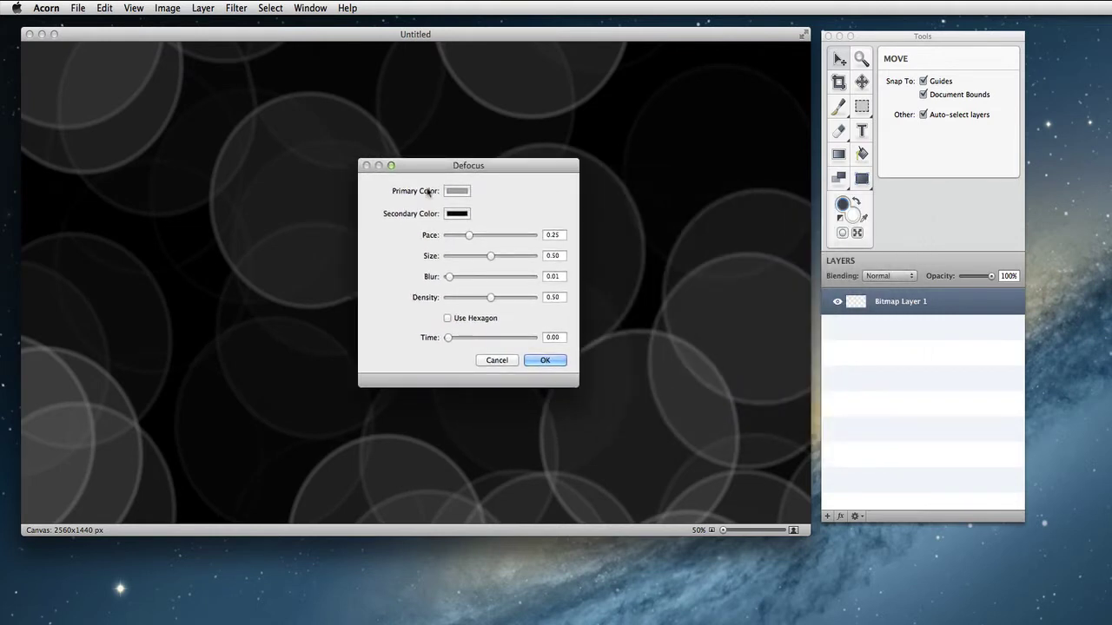
left_click(453, 193)
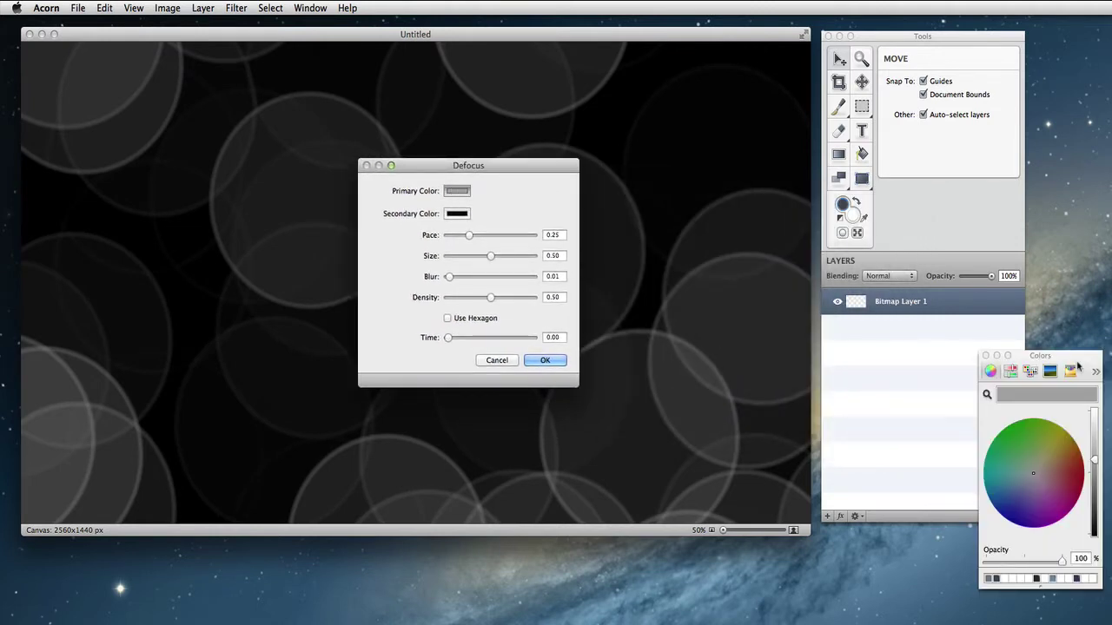
left_click_drag(1075, 361, 769, 191)
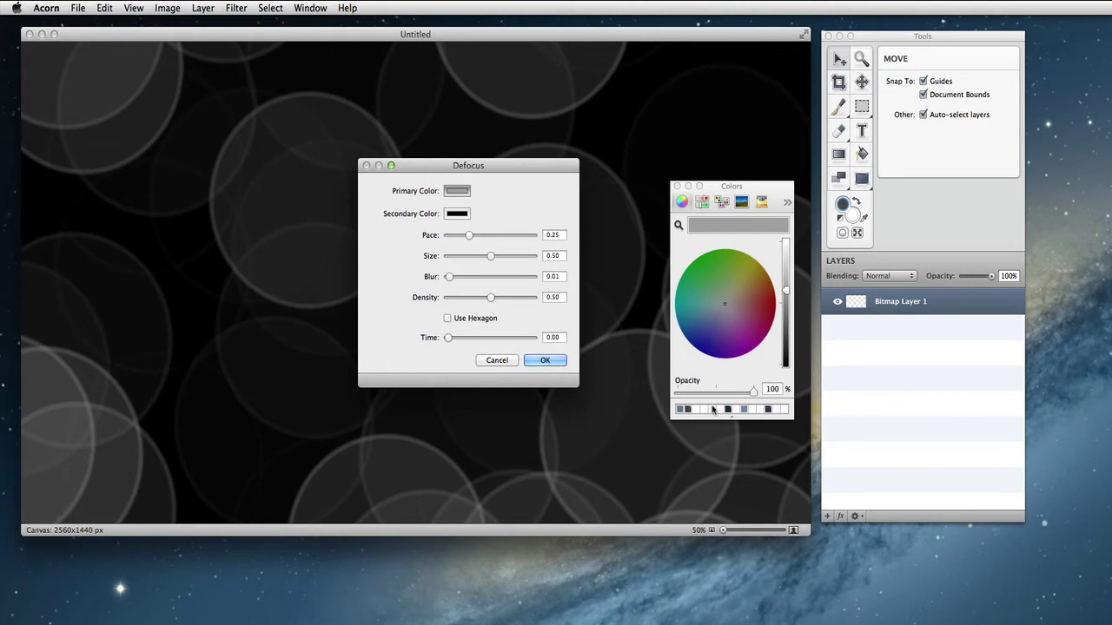
left_click_drag(786, 289, 788, 218)
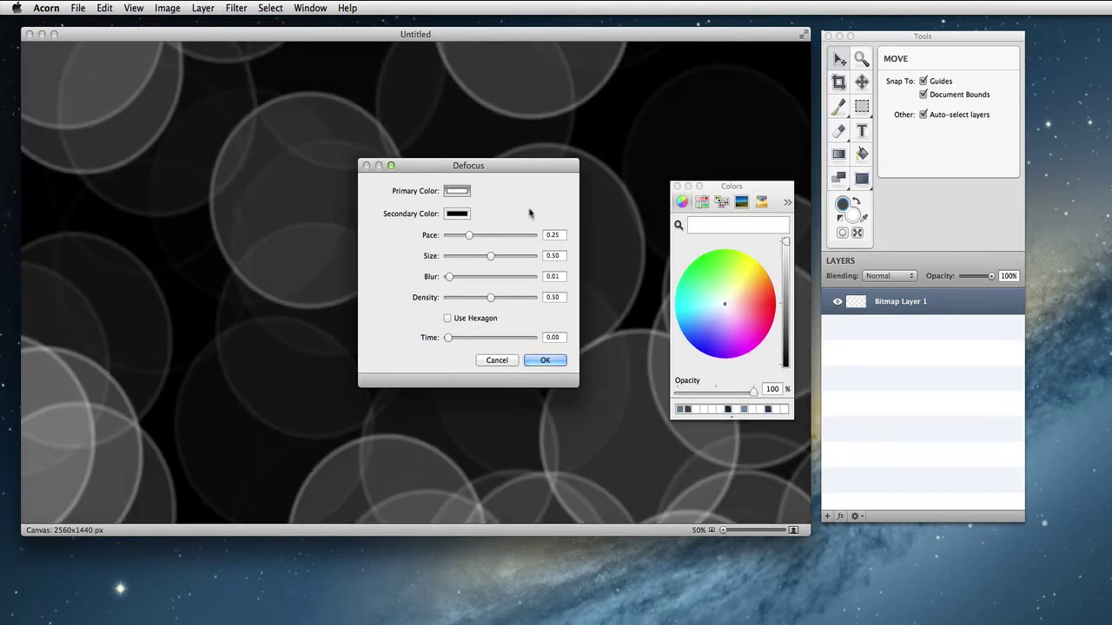
left_click(460, 213)
left_click(701, 202)
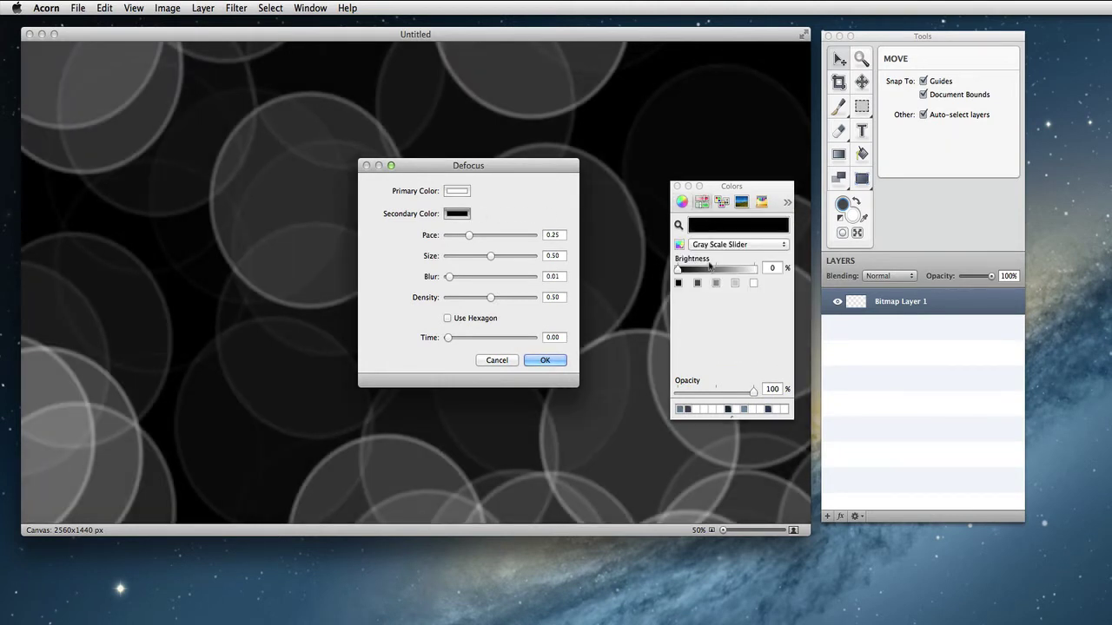
left_click(700, 283)
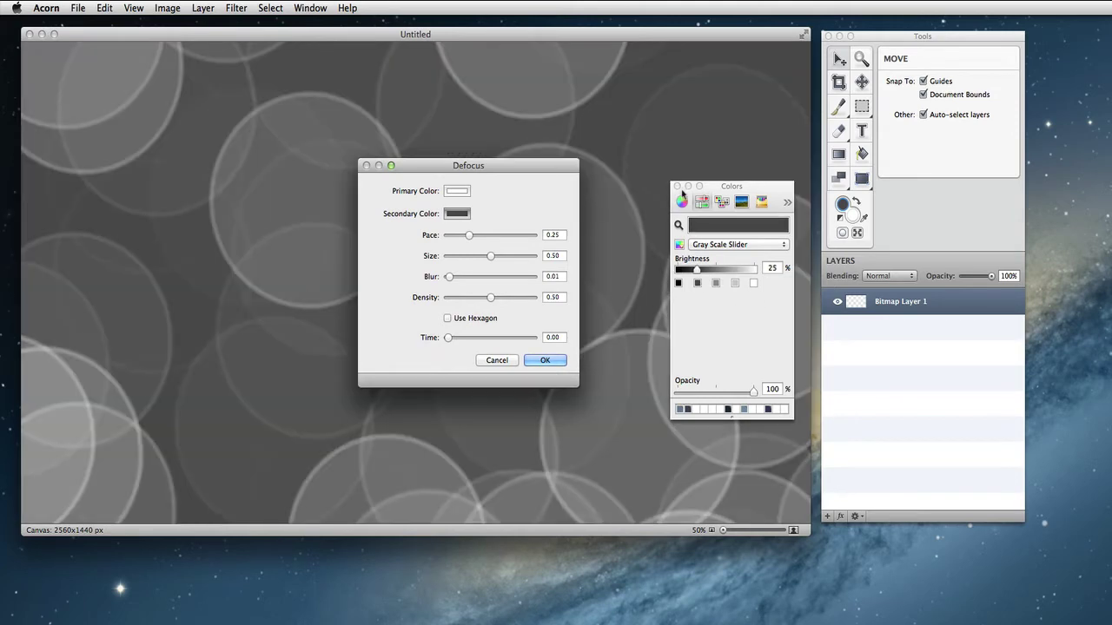
Use hexagon shapes with density 1.00, size 0.64 and a varied time, then apply.
left_click(474, 318)
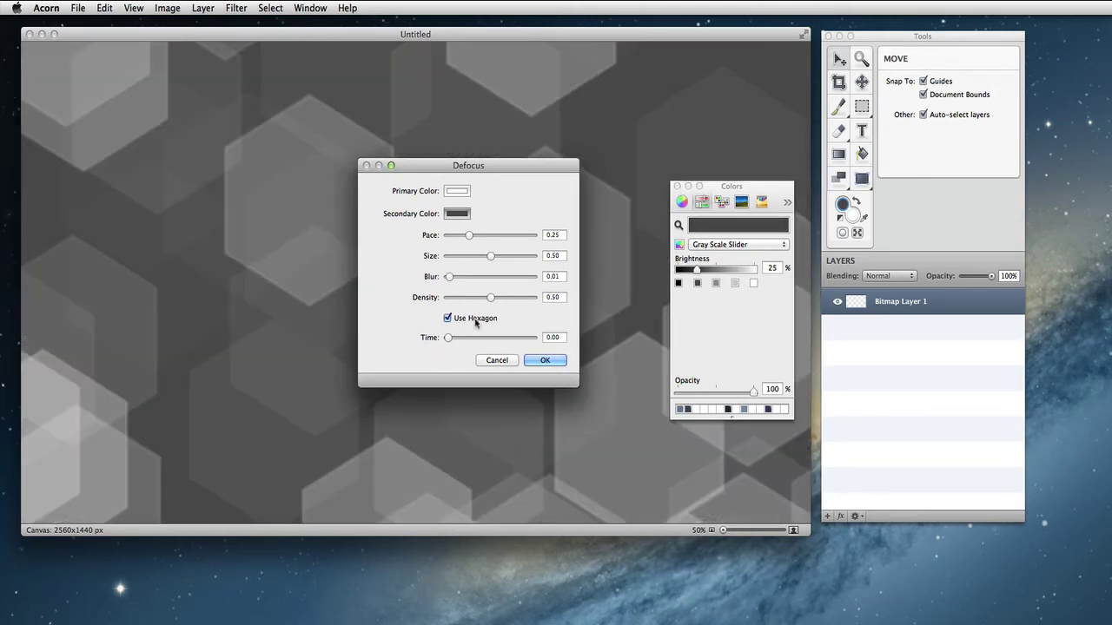
left_click_drag(490, 297, 614, 309)
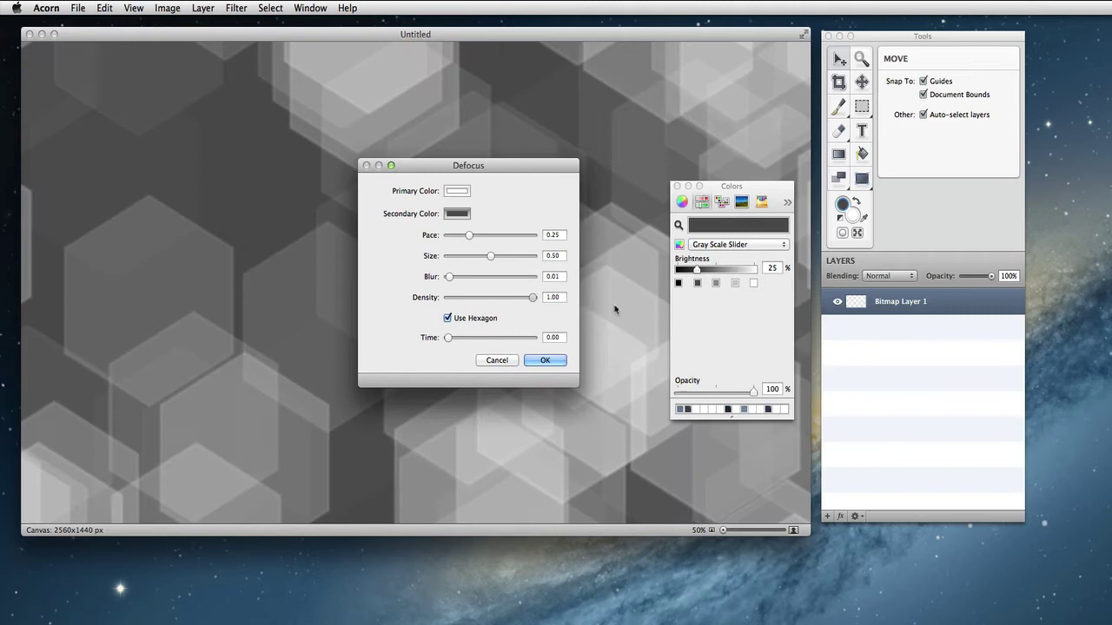
mouse_move(491, 256)
left_mouse_down()
mouse_move(513, 256)
mouse_move(503, 257)
left_mouse_up()
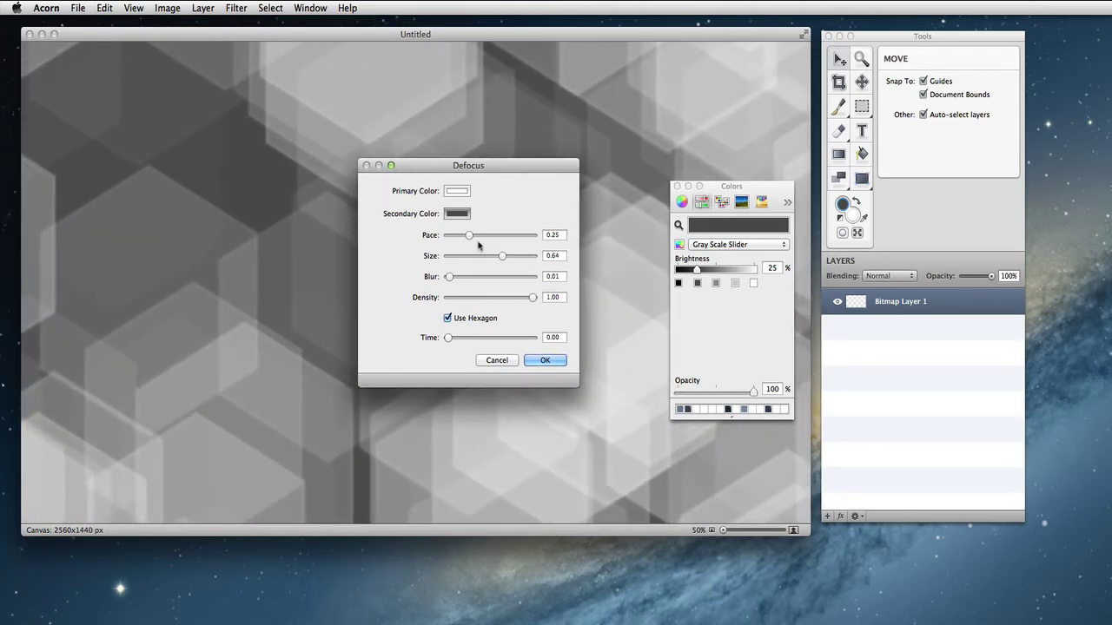
left_click_drag(449, 338, 474, 339)
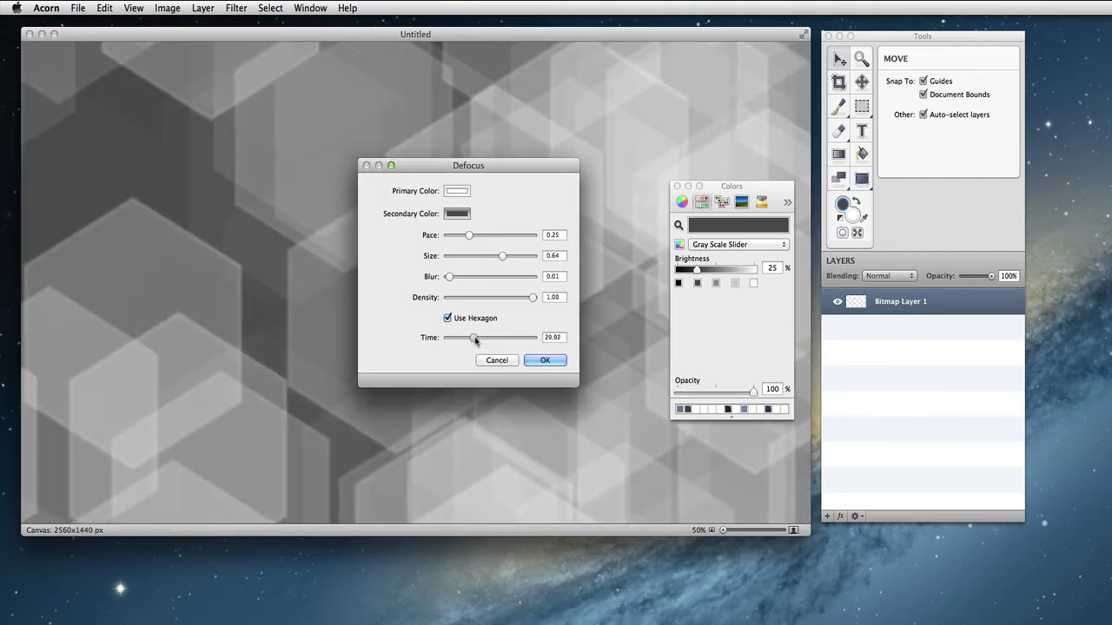
left_click(540, 363)
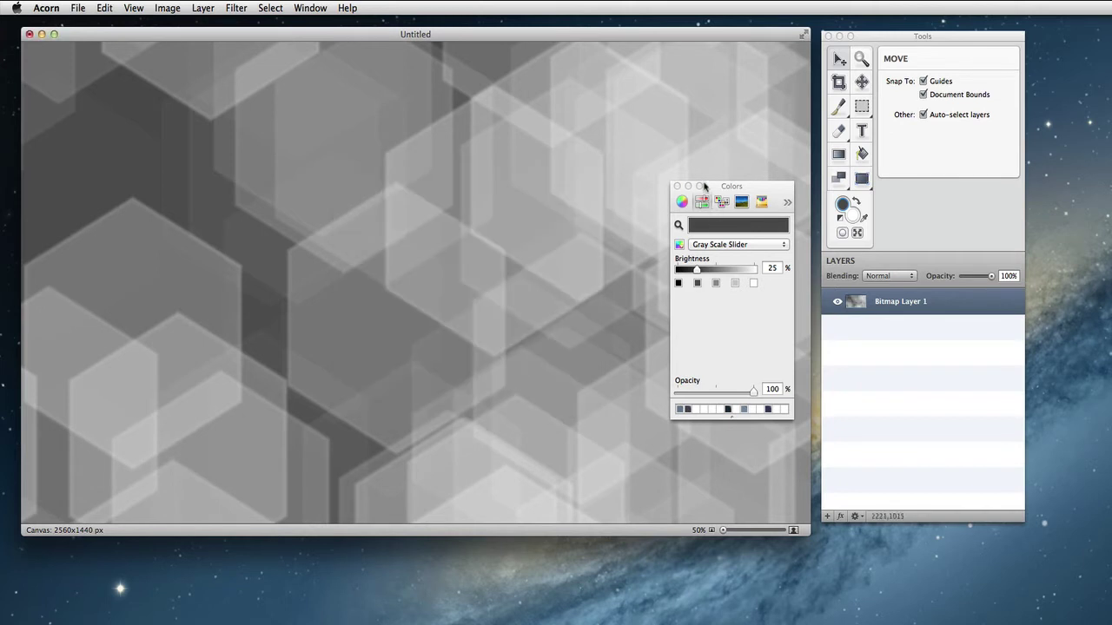
Add Bitmap Layer 2 and drag the rainbow gradient preset across the full canvas width.
left_click(678, 187)
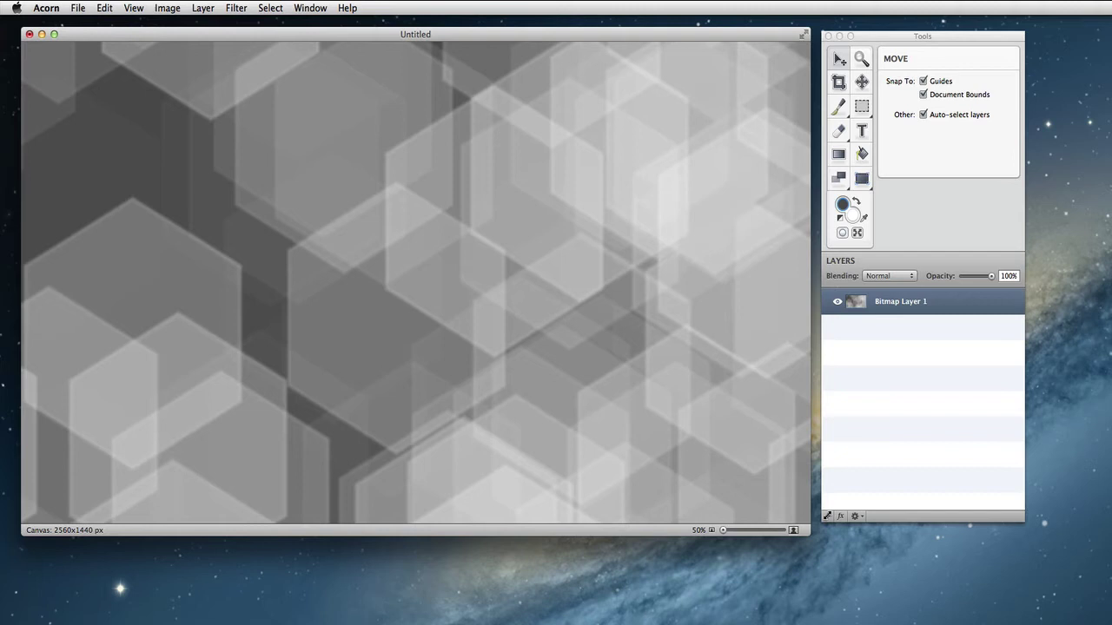
left_click(827, 516)
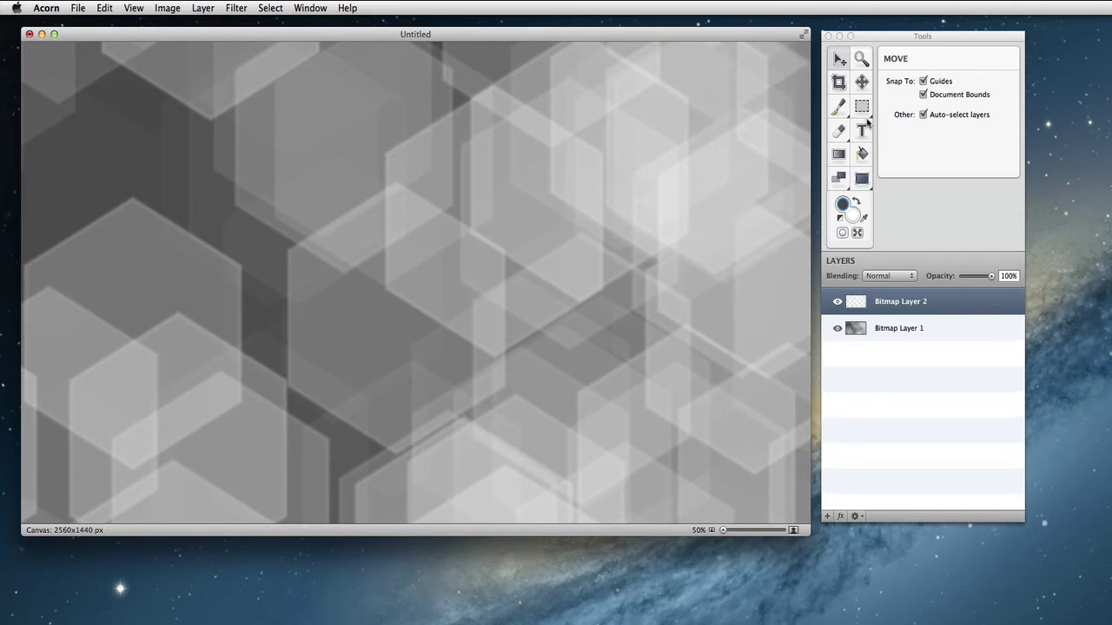
left_click(840, 155)
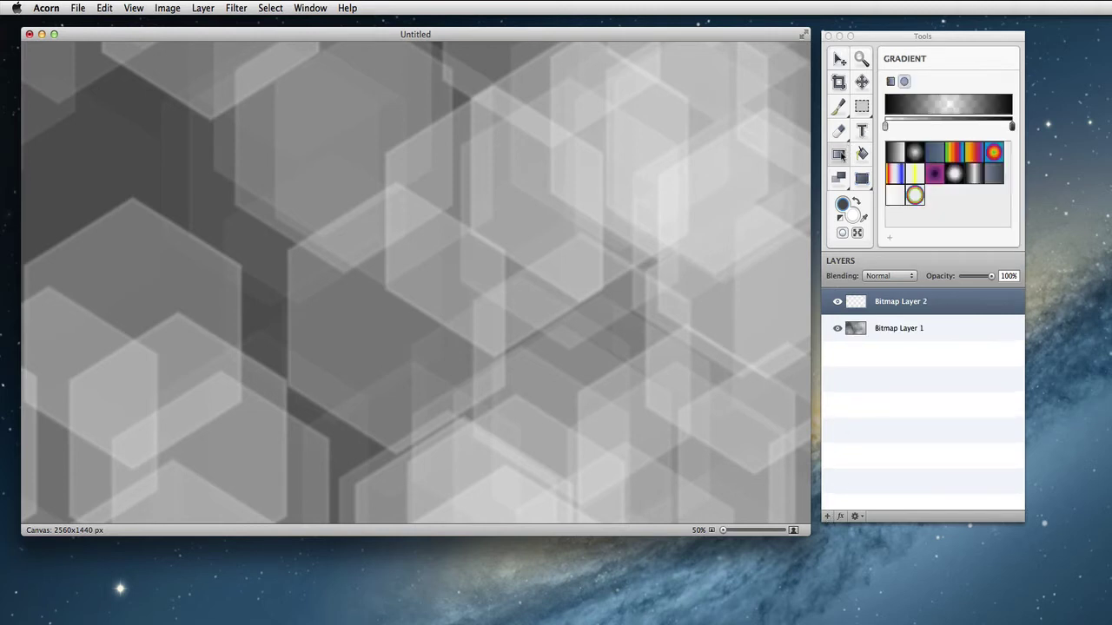
left_click(976, 157)
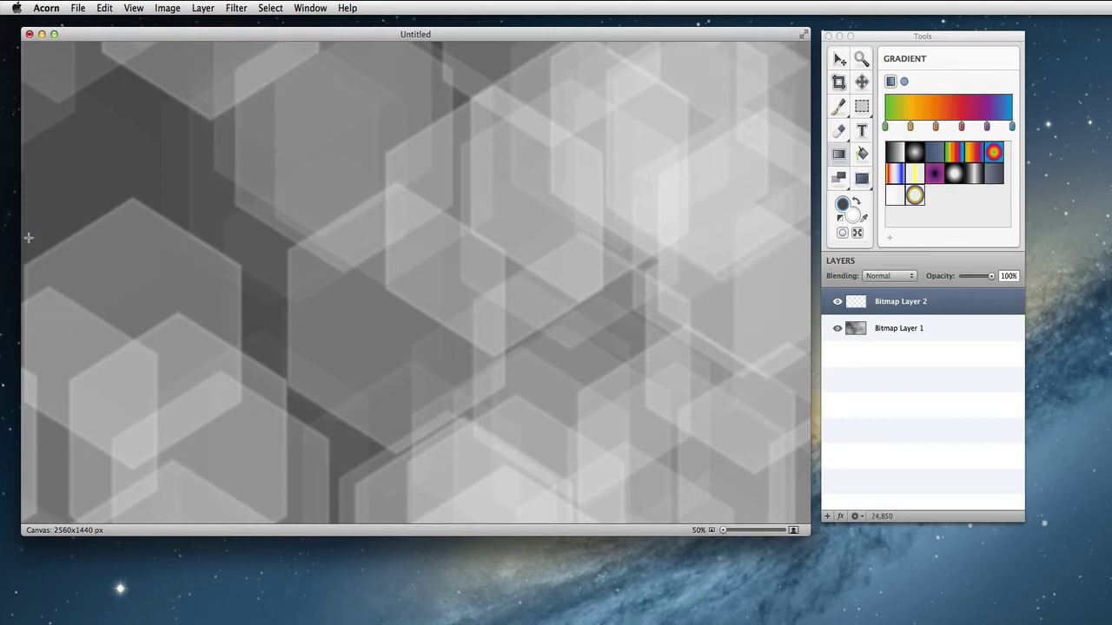
left_click_drag(25, 245, 803, 250)
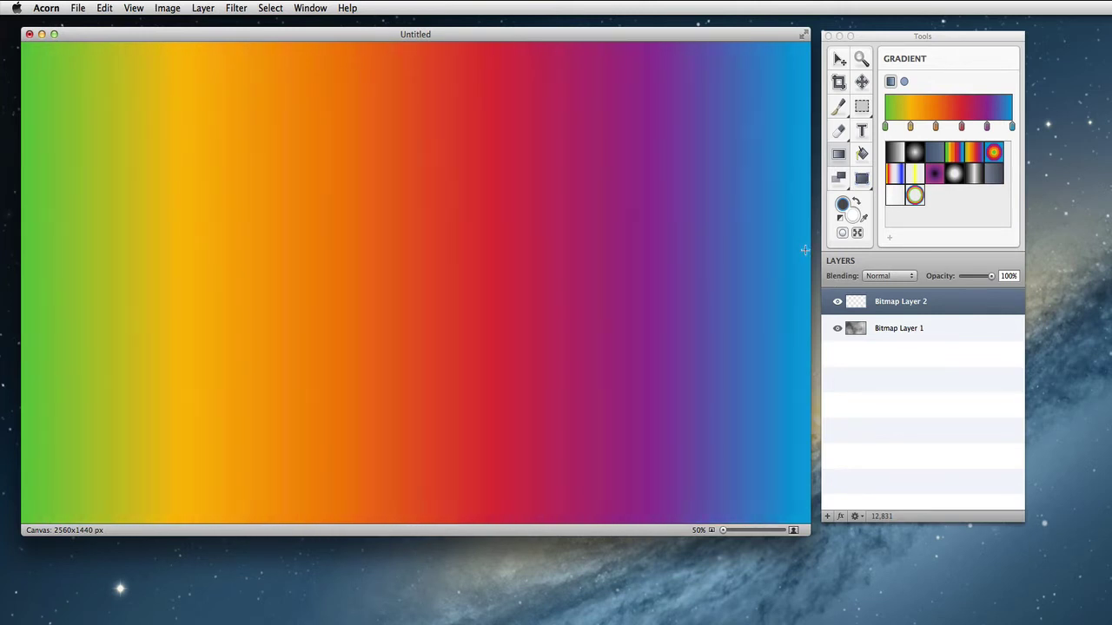
left_click_drag(805, 251, 805, 250)
Set the rainbow layer to Overlay blending and merge it down onto the hexagons.
left_click(890, 276)
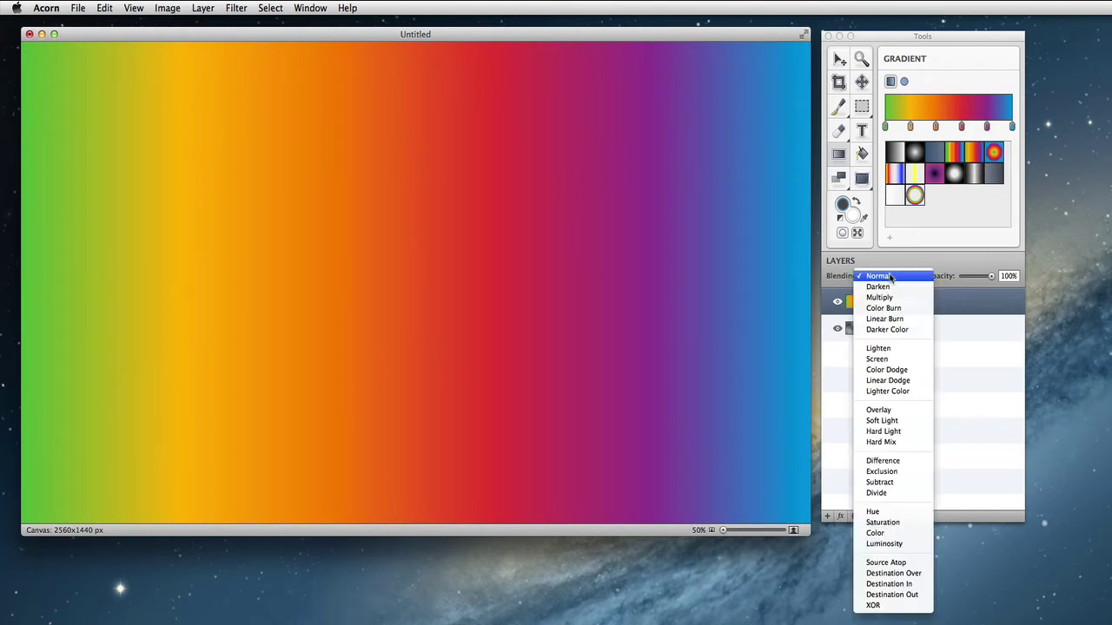
left_click(879, 410)
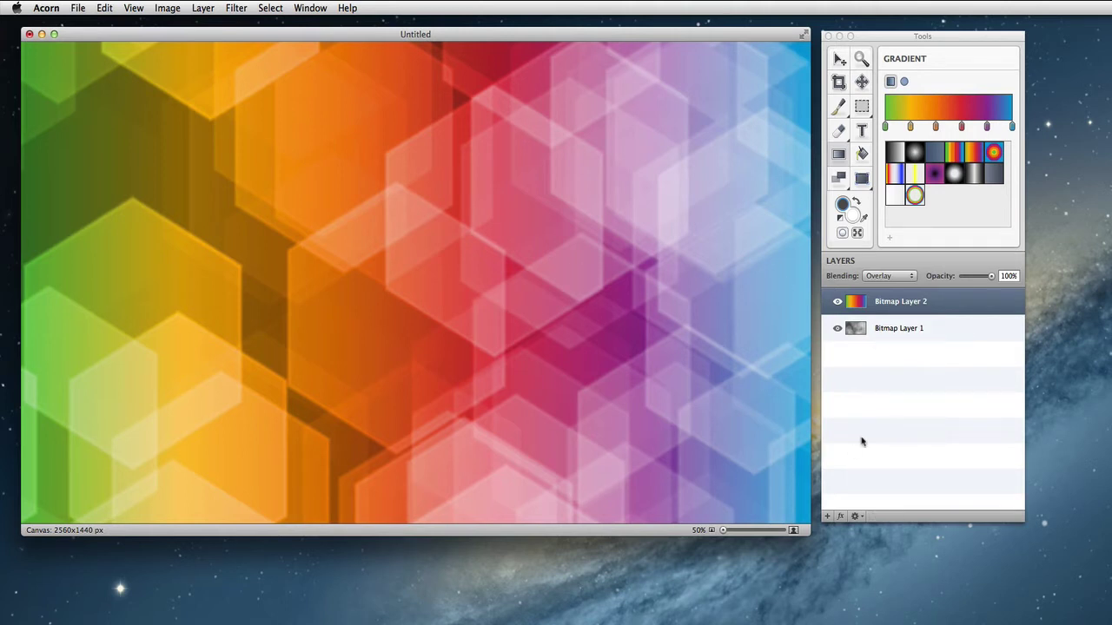
left_click(194, 7)
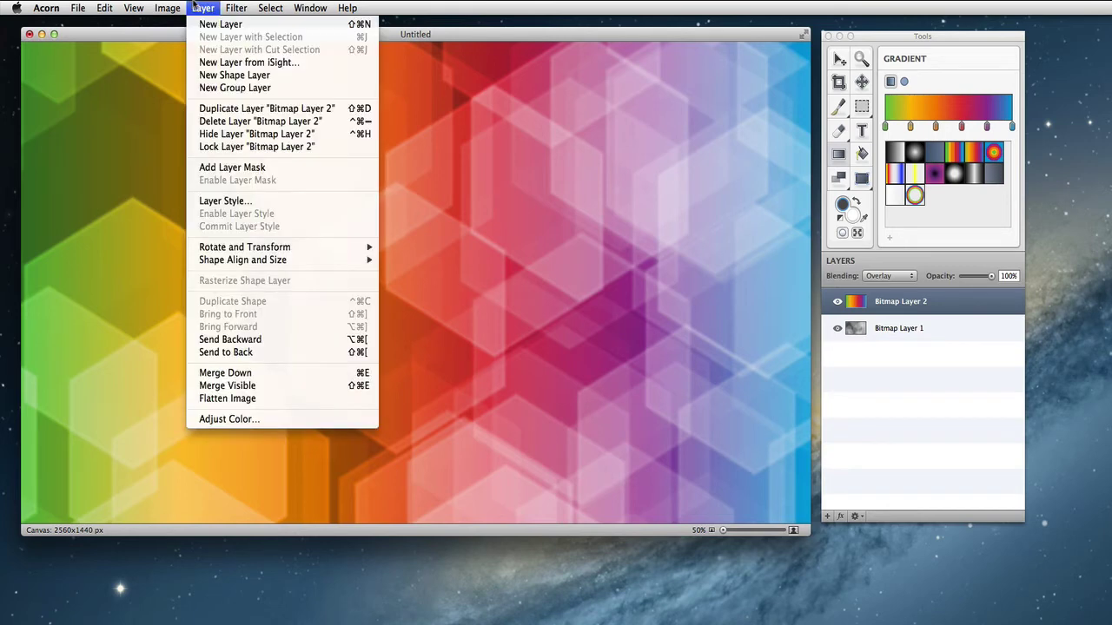
left_click(318, 372)
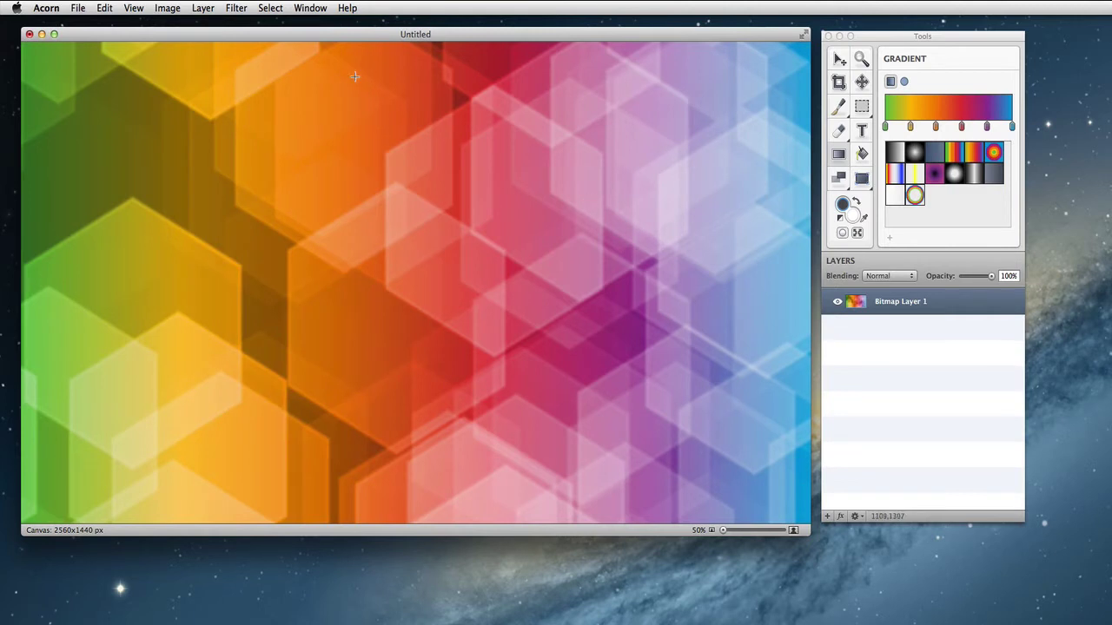
Apply Motion Blur with radius 200 and angle 90° for vertical streaks.
left_click(202, 8)
mouse_move(237, 7)
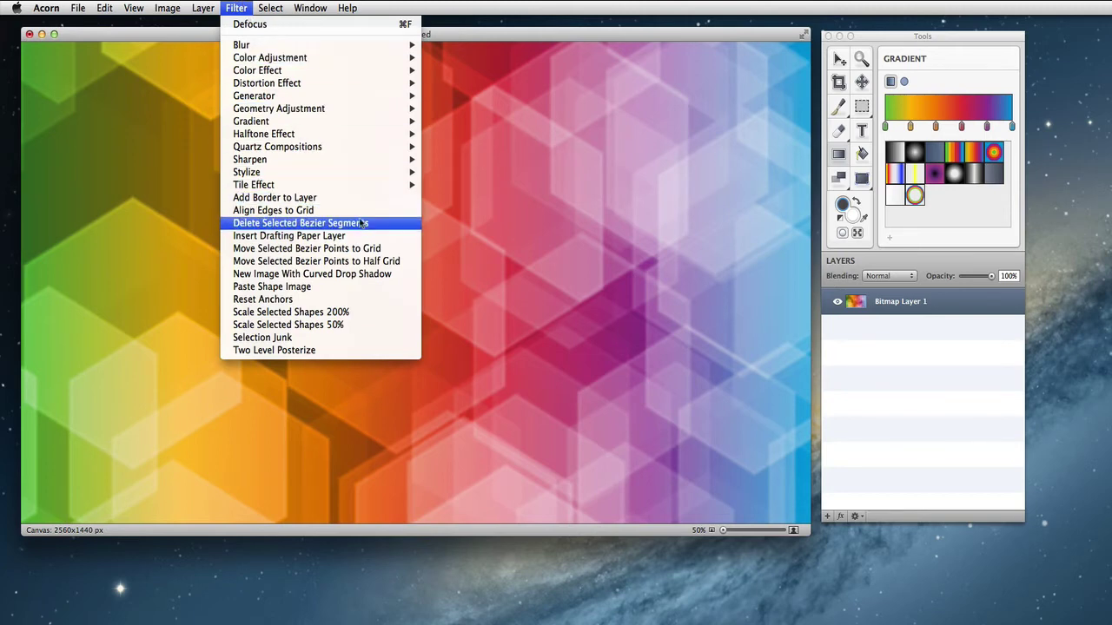
mouse_move(358, 44)
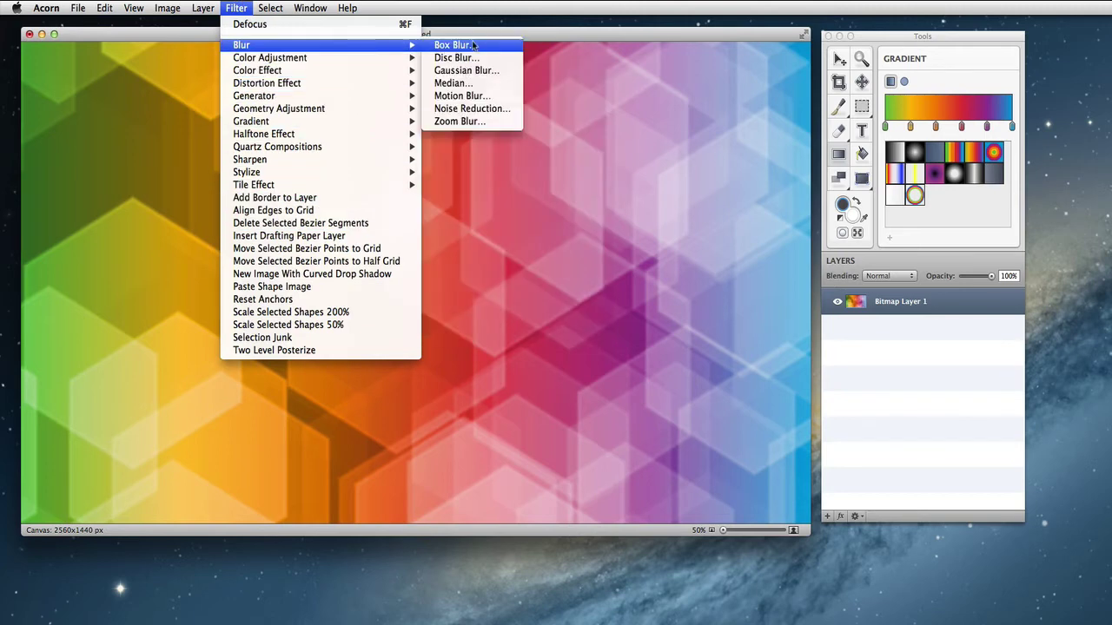
left_click(472, 98)
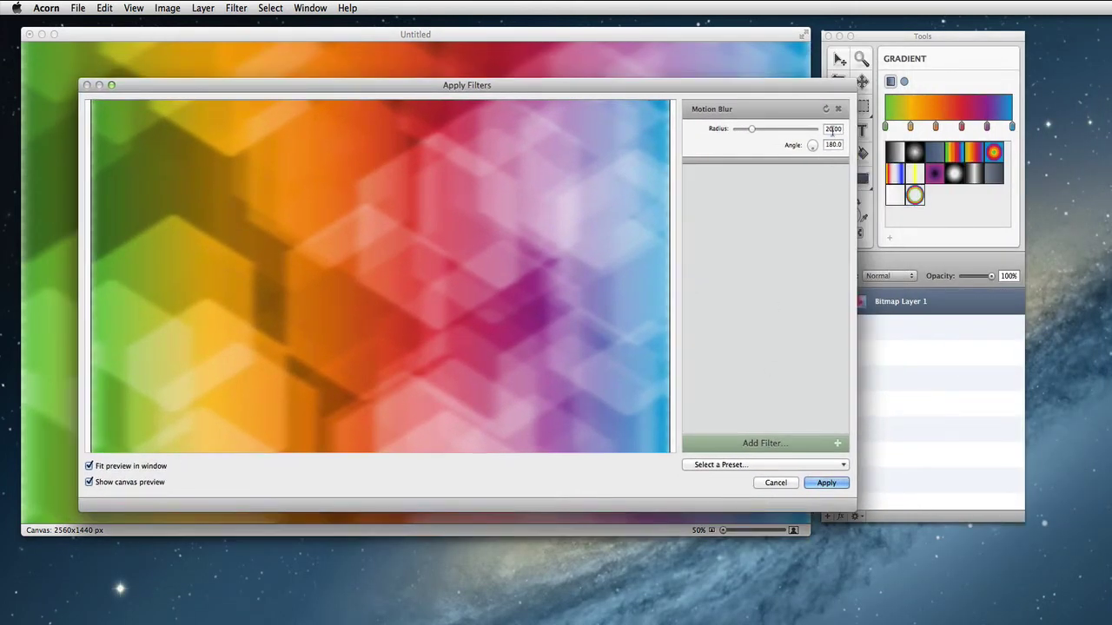
left_click(832, 128)
type("200")
key("Tab")
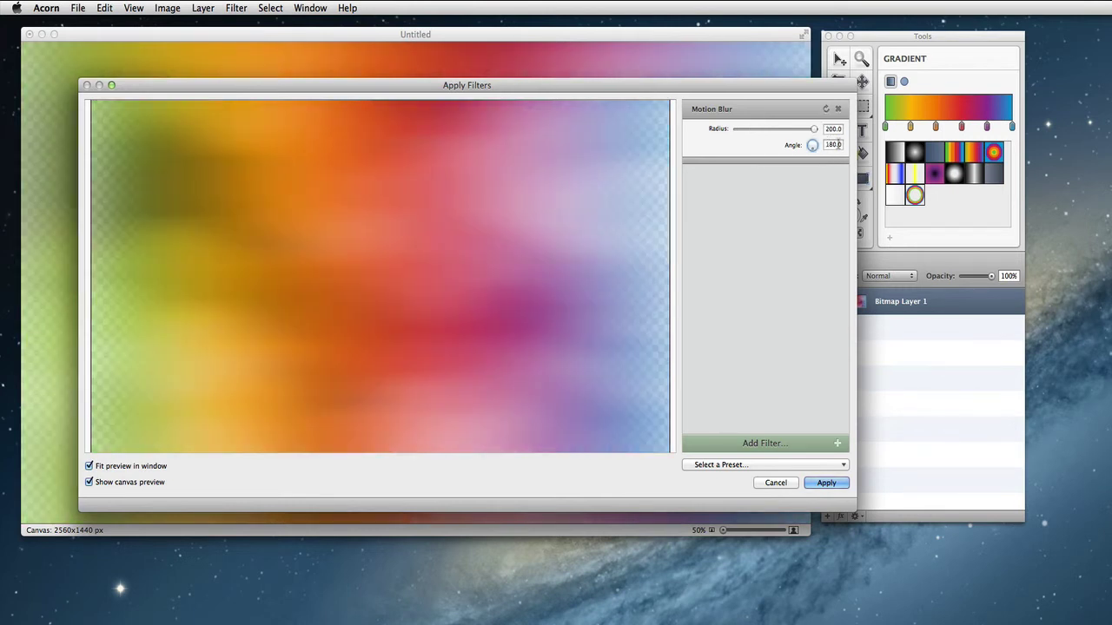
type("90")
key("Tab")
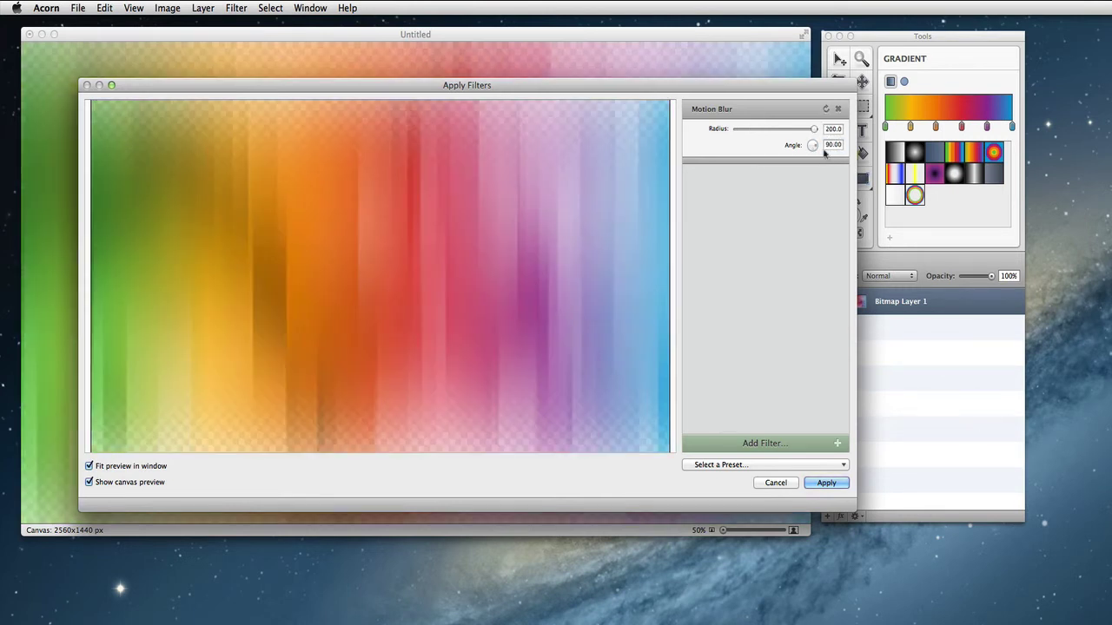
left_click(822, 481)
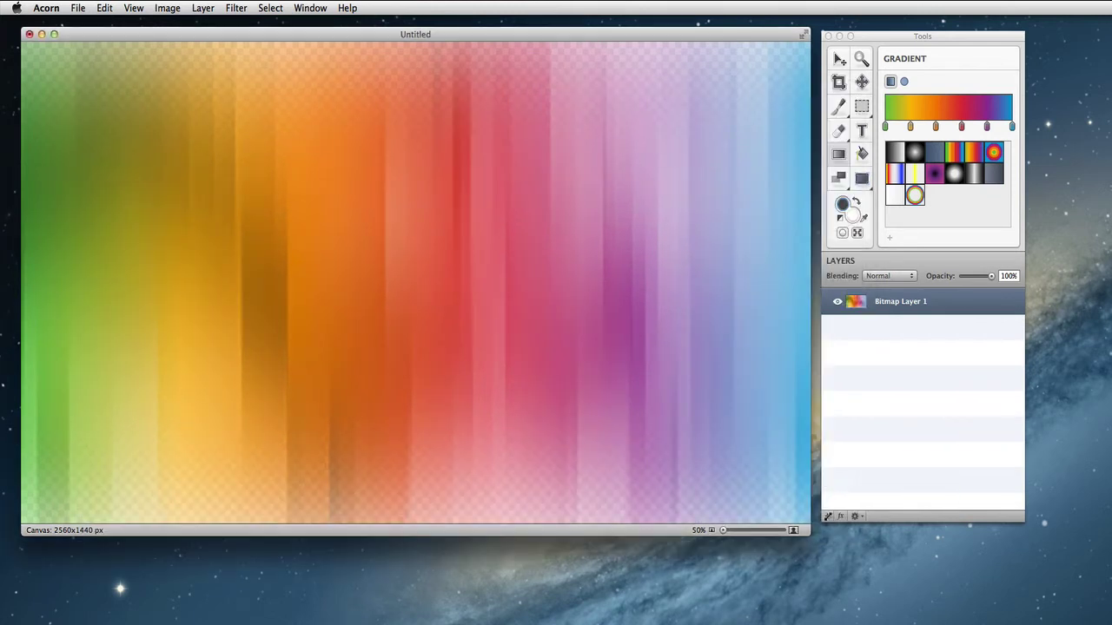
Add a new layer and fill it with a dark maroon colour.
left_click(829, 516)
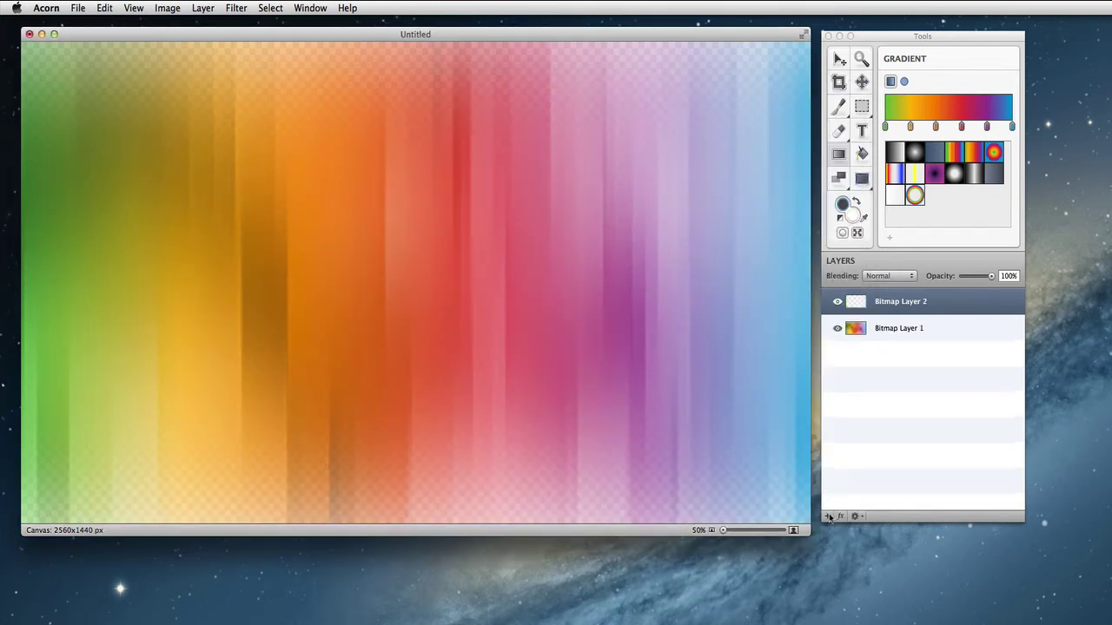
left_click(105, 7)
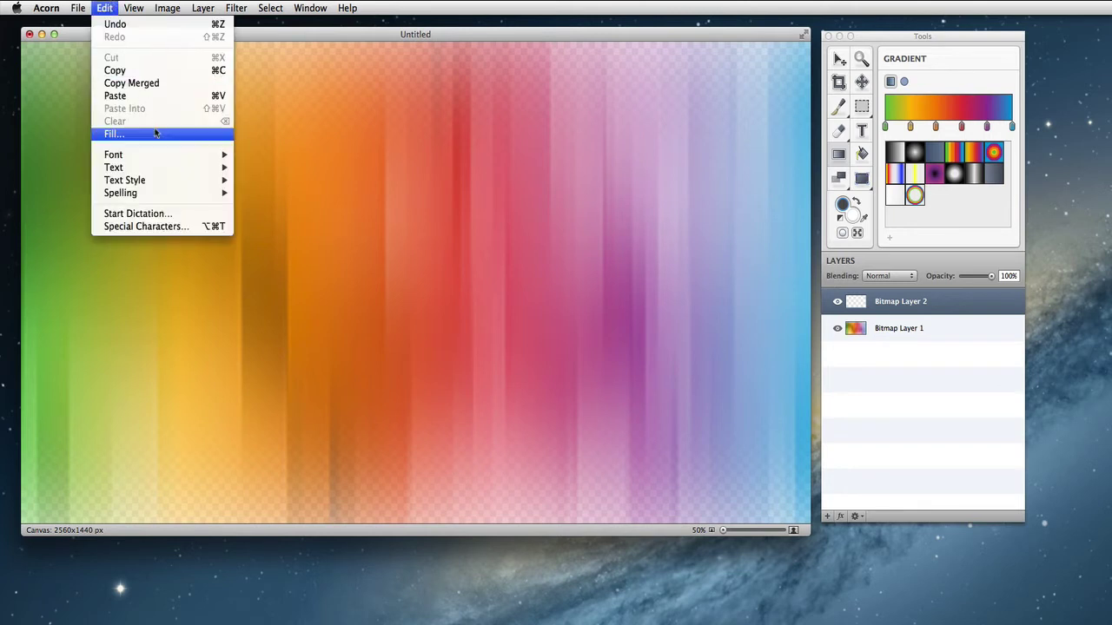
left_click(111, 133)
left_click(780, 266)
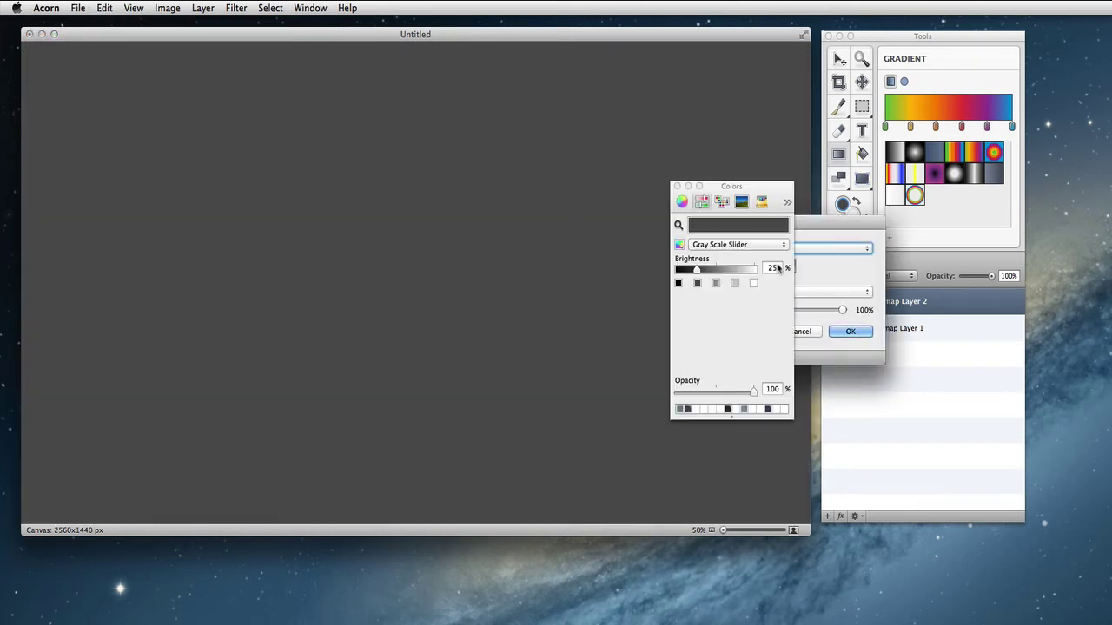
left_click(683, 205)
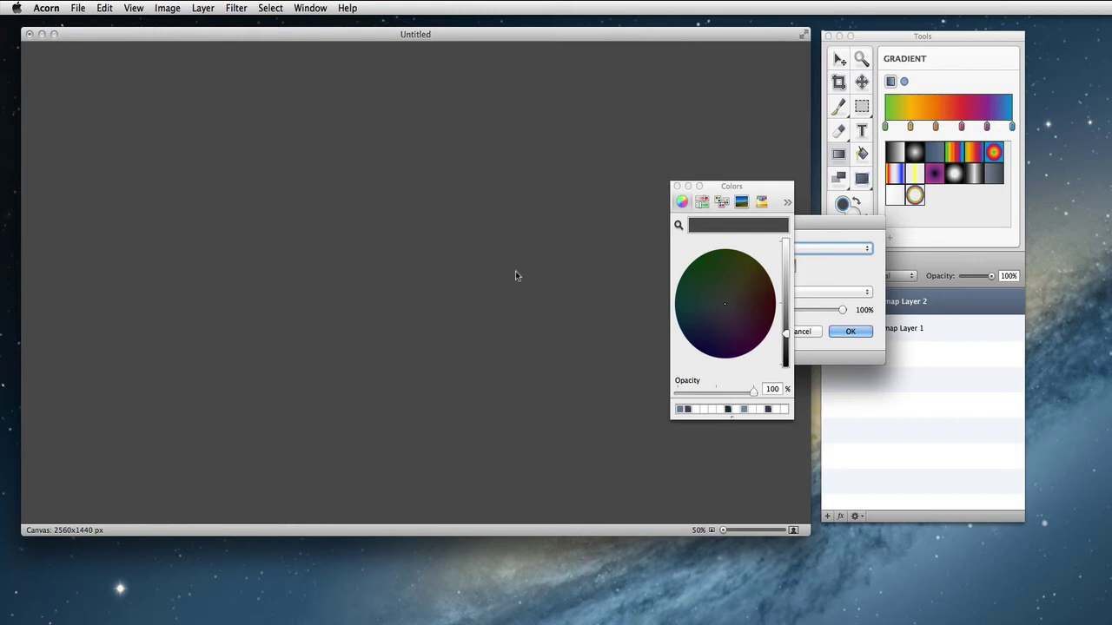
left_click_drag(729, 304, 761, 305)
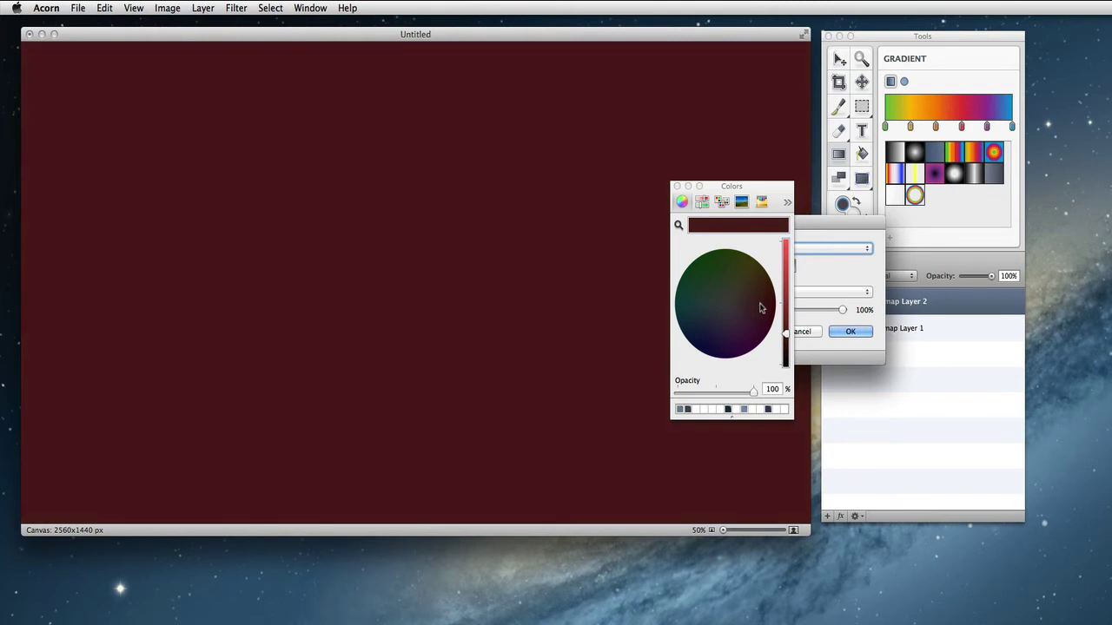
left_click(678, 185)
left_click(851, 334)
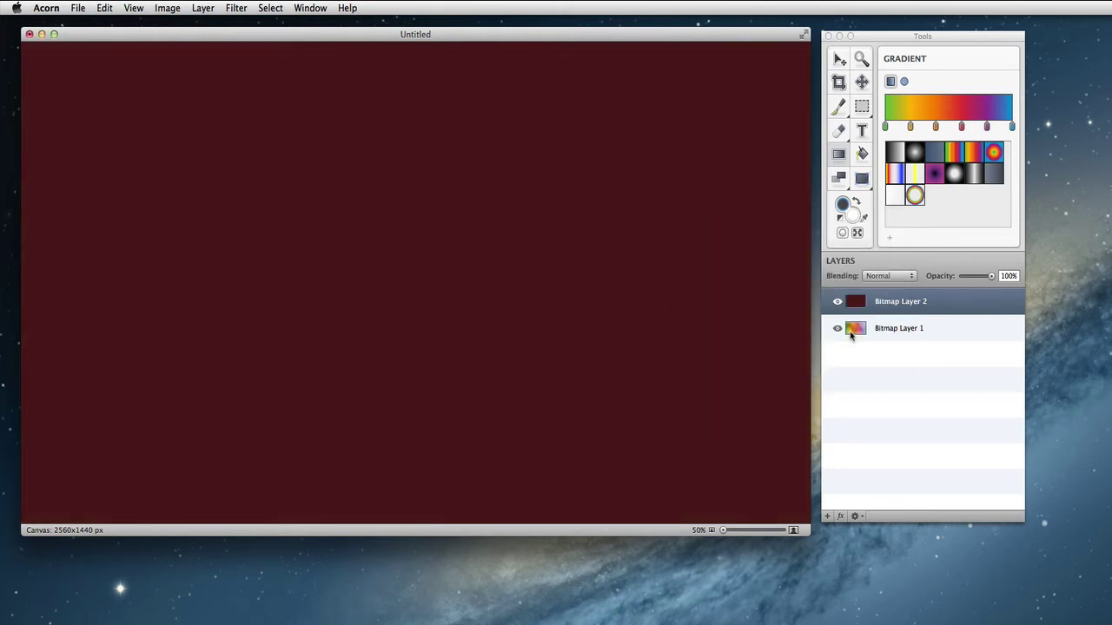
Move the maroon layer beneath the streaks and merge them with Cmd+E.
left_click_drag(890, 303, 900, 331)
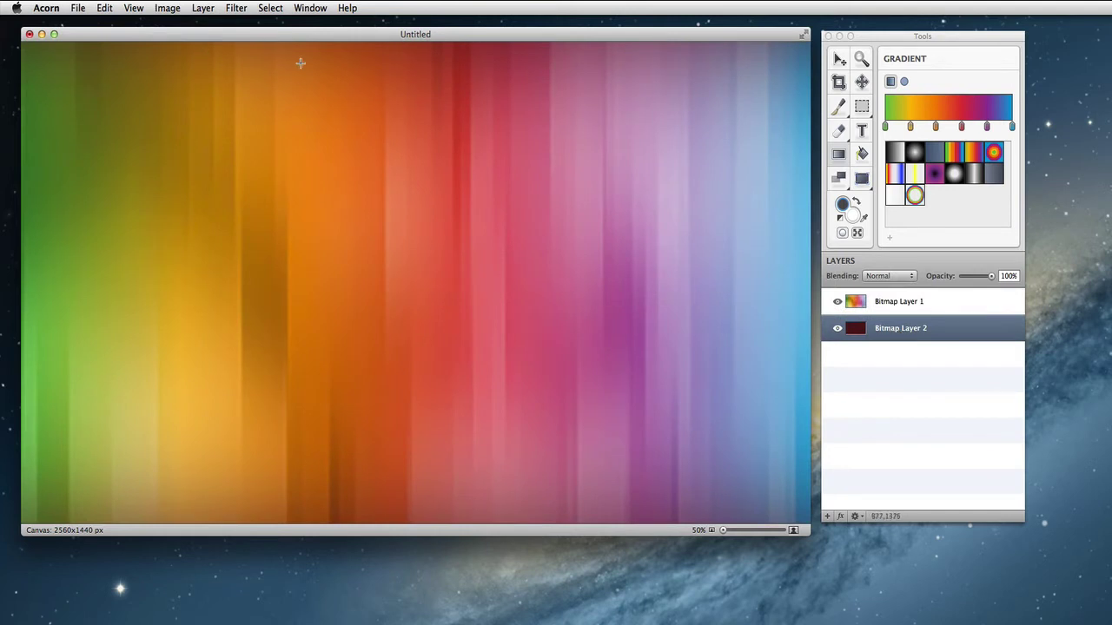
left_click(898, 301)
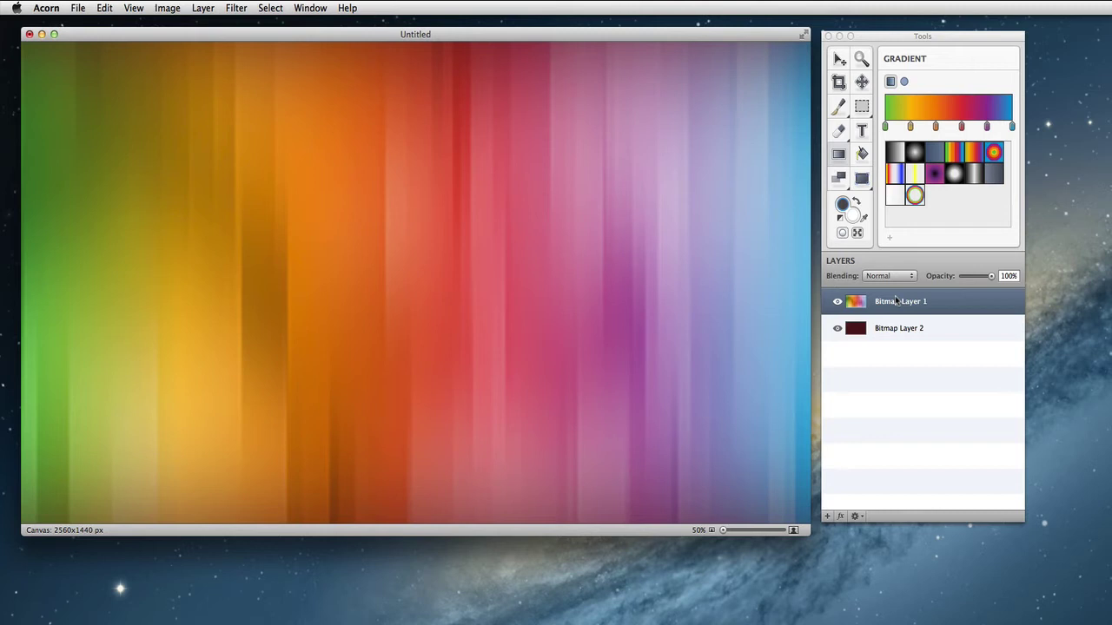
key("super+e")
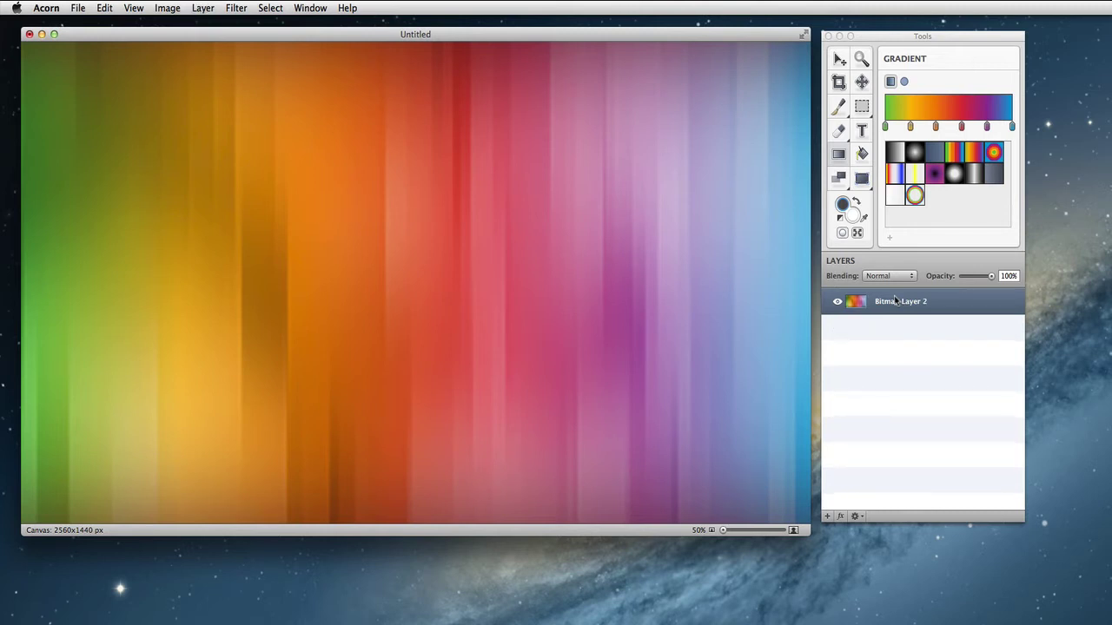
Apply Unsharp Mask with radius 100 and intensity 0.83 to the rainbow streaks.
left_click(231, 7)
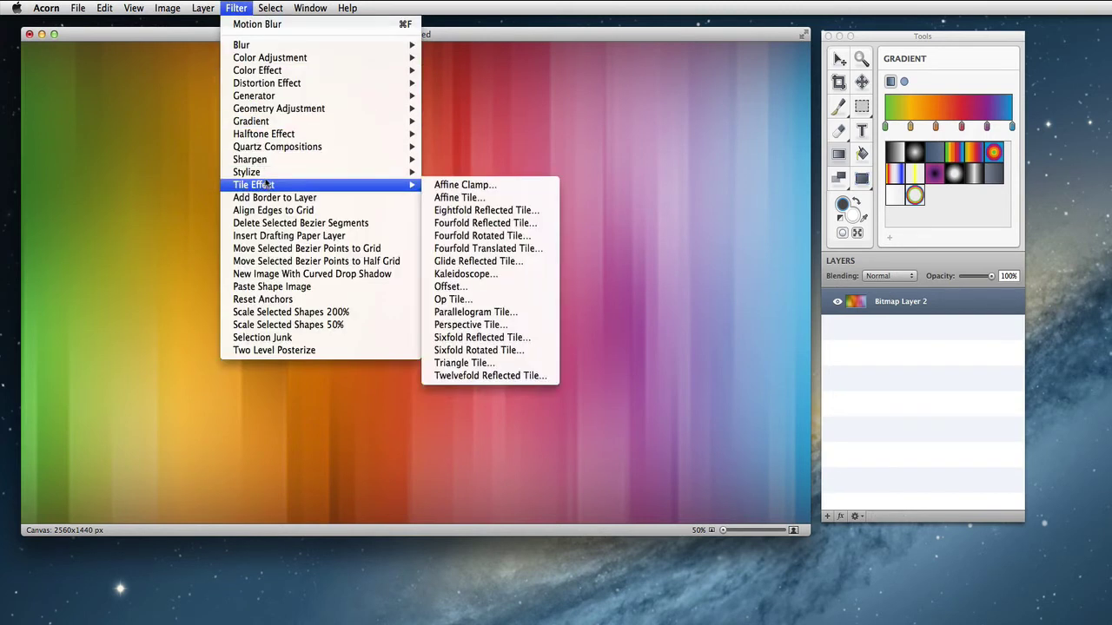
mouse_move(337, 174)
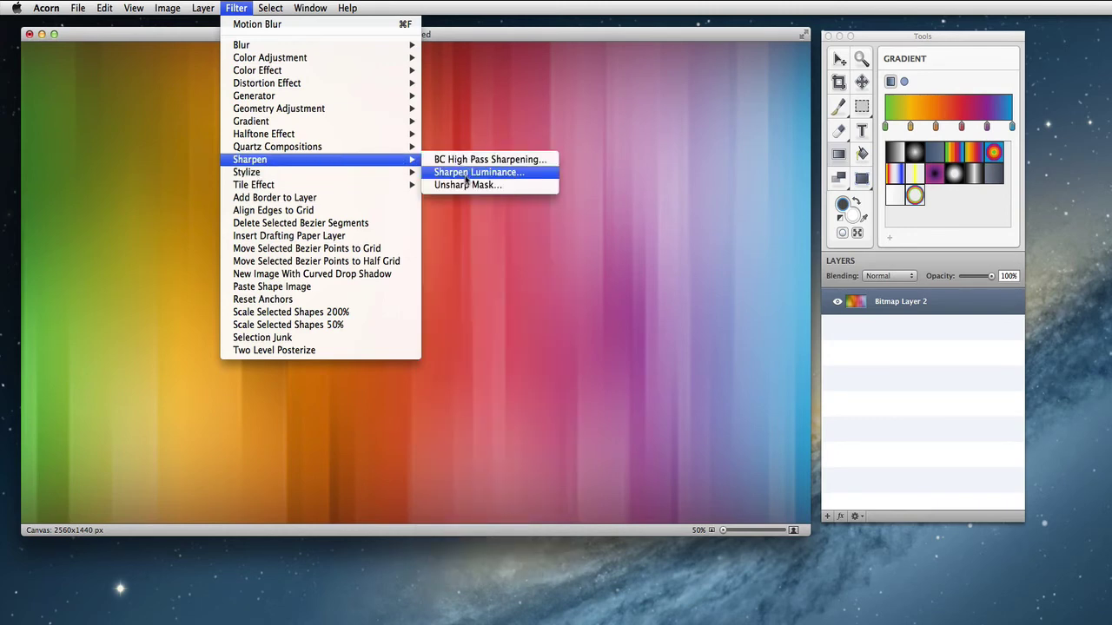
left_click(469, 185)
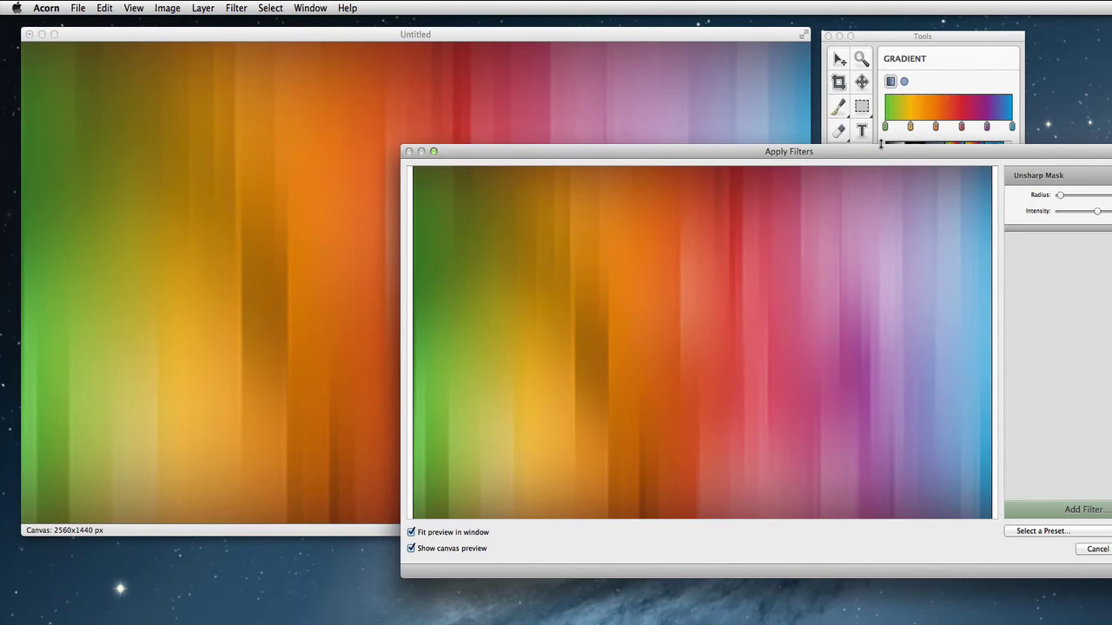
left_click_drag(880, 148, 570, 97)
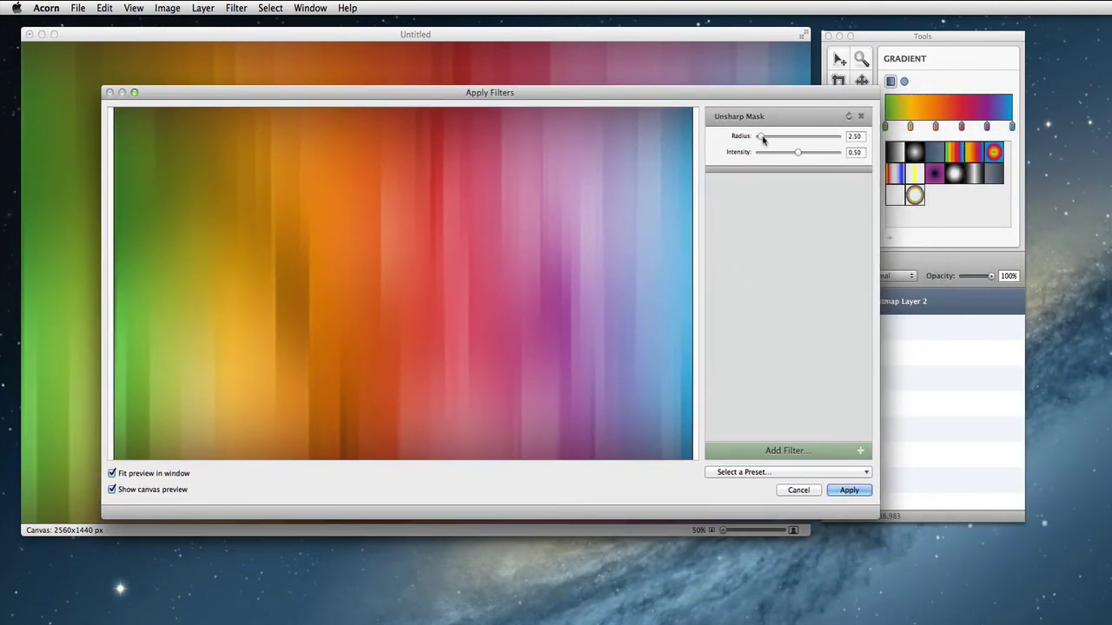
left_click_drag(762, 139, 823, 152)
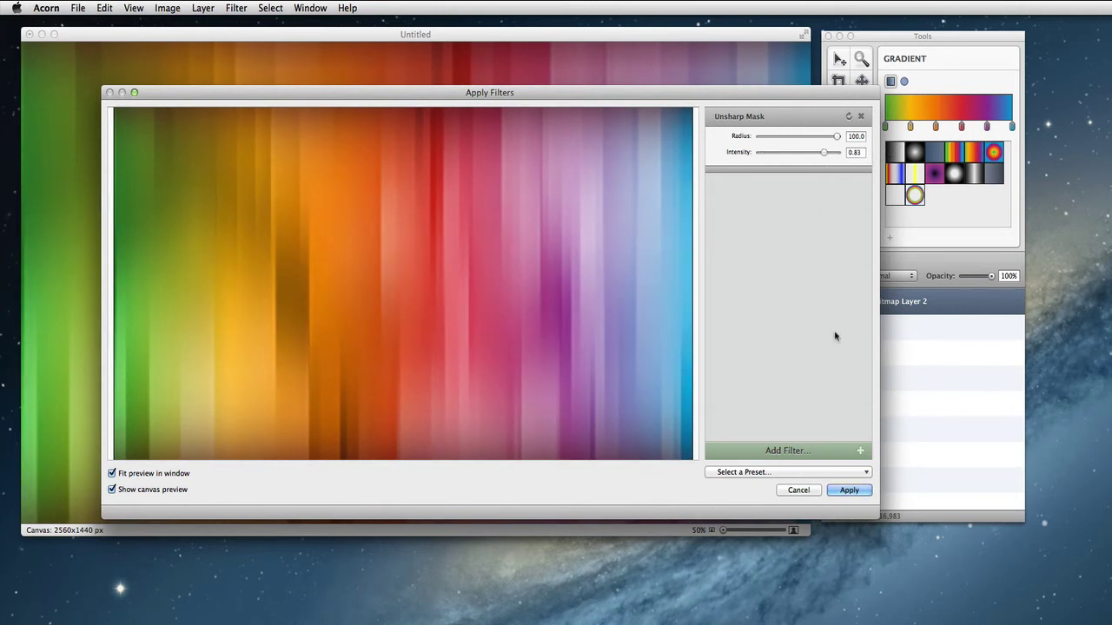
left_click(849, 492)
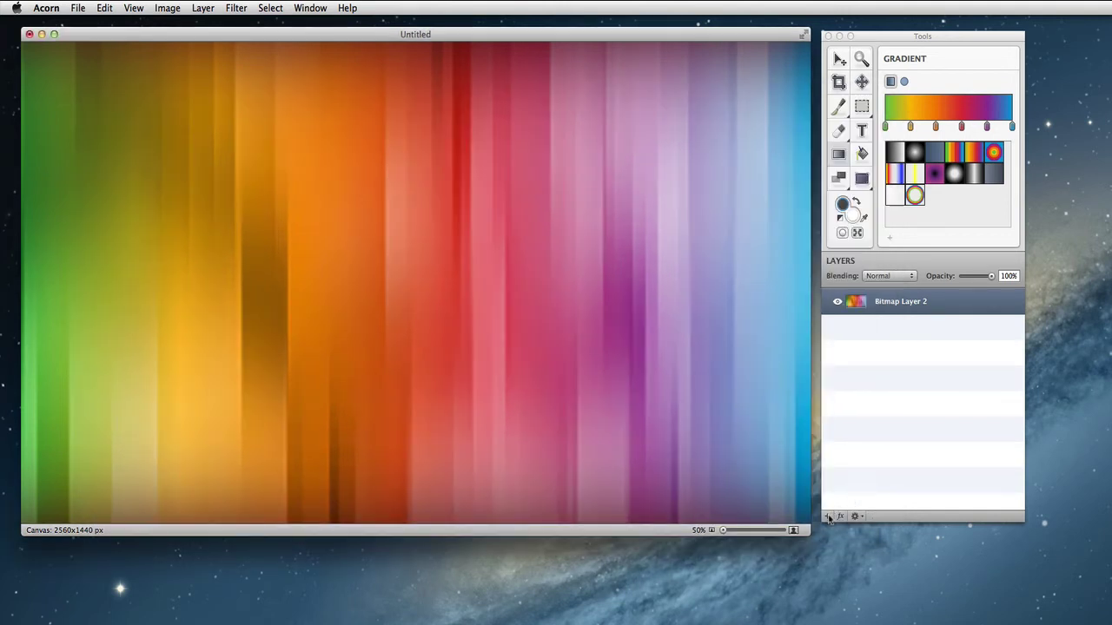
left_click(828, 518)
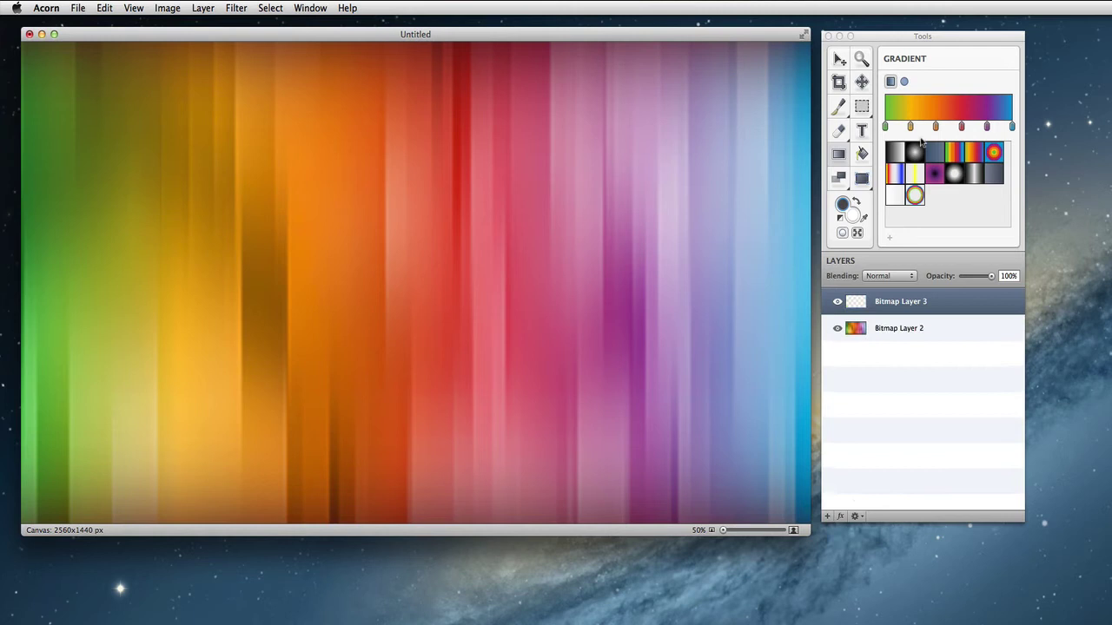
left_click(918, 157)
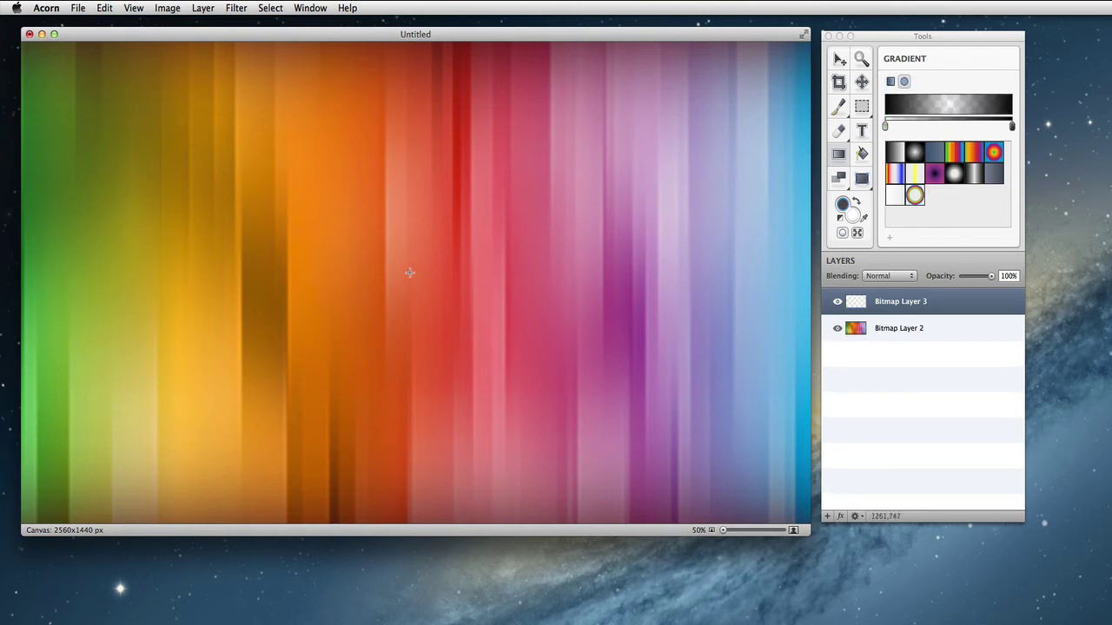
left_click_drag(409, 273, 1049, 275)
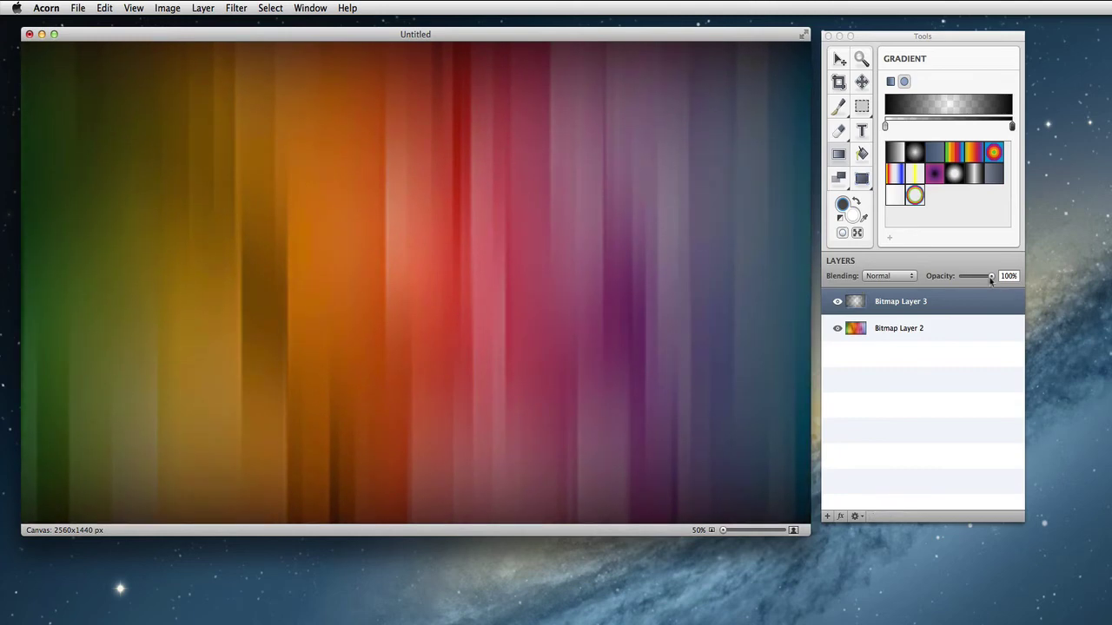
mouse_move(991, 278)
left_mouse_down()
mouse_move(953, 278)
mouse_move(987, 278)
mouse_move(974, 278)
left_mouse_up()
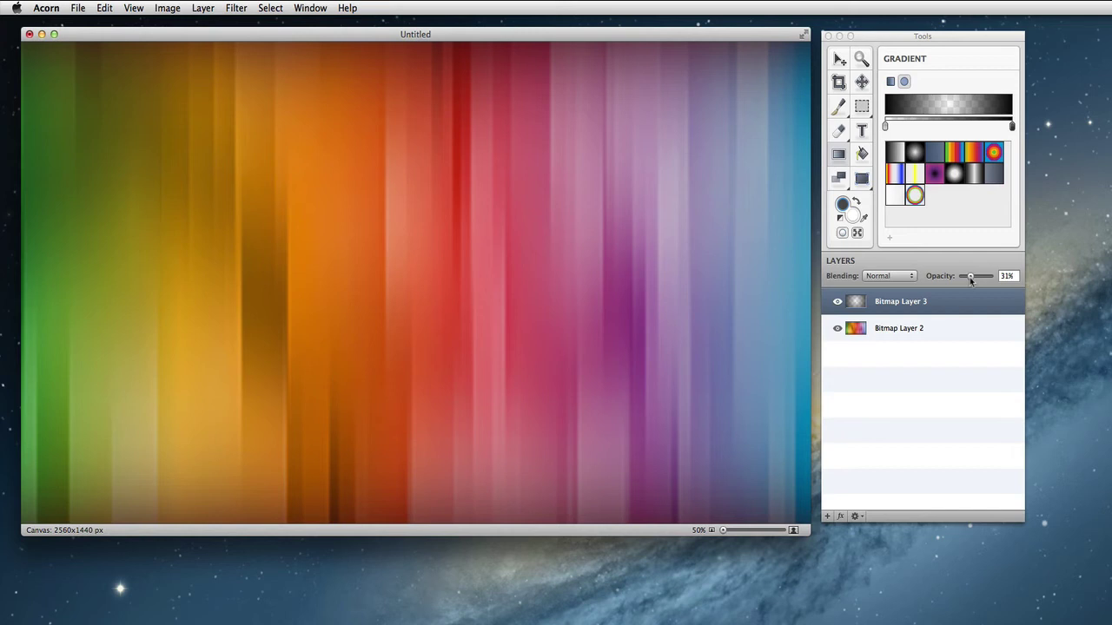
left_click_drag(970, 277, 970, 278)
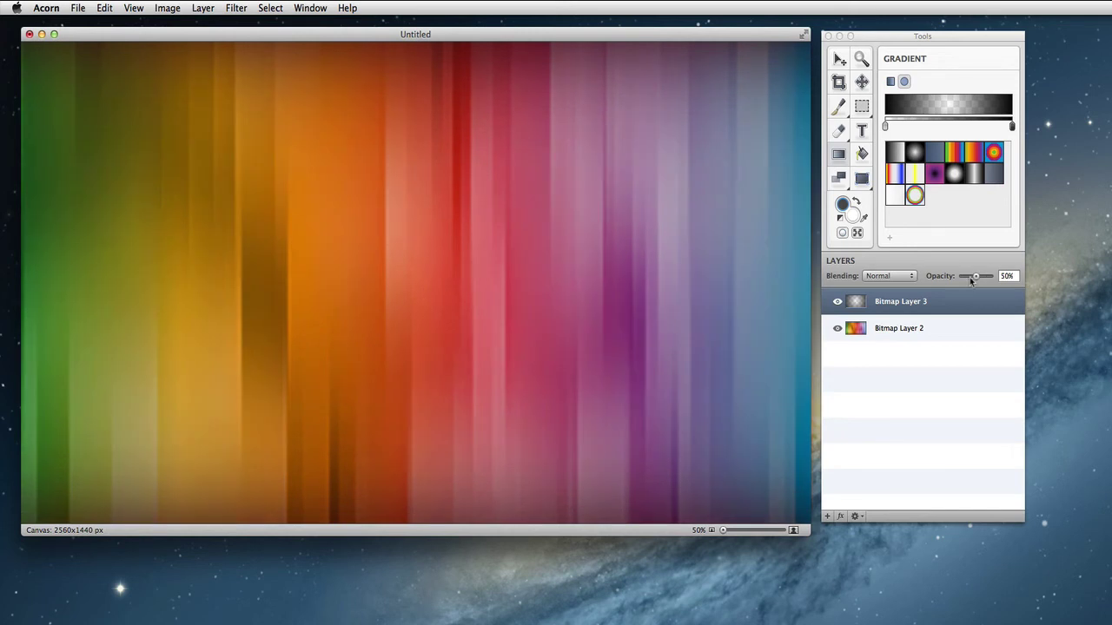
left_click(969, 277)
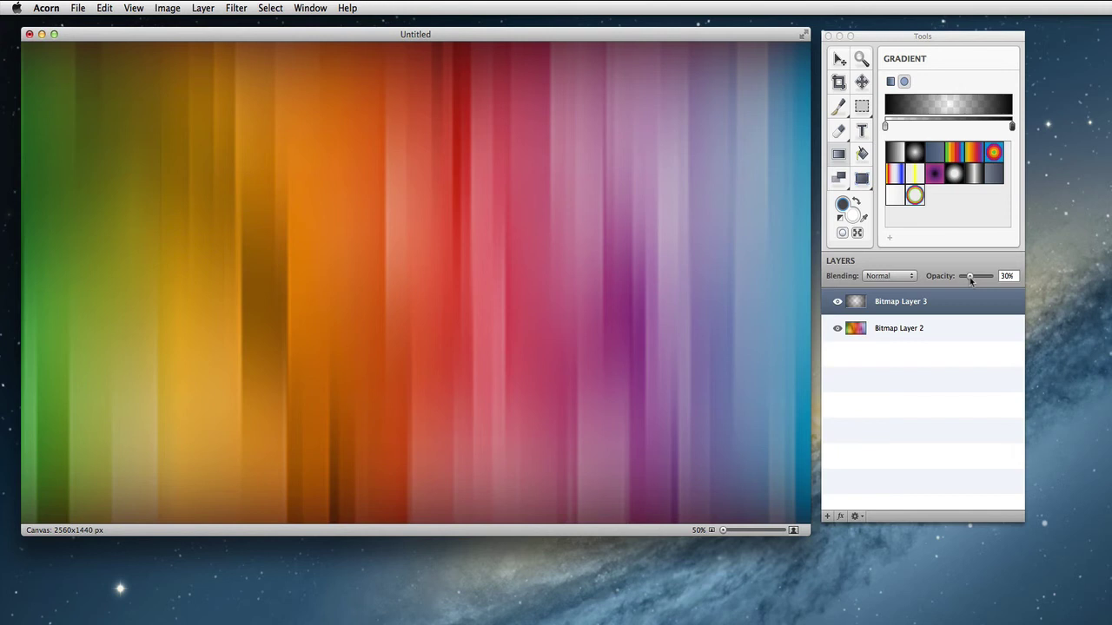
scroll(969, 277, "up", 5)
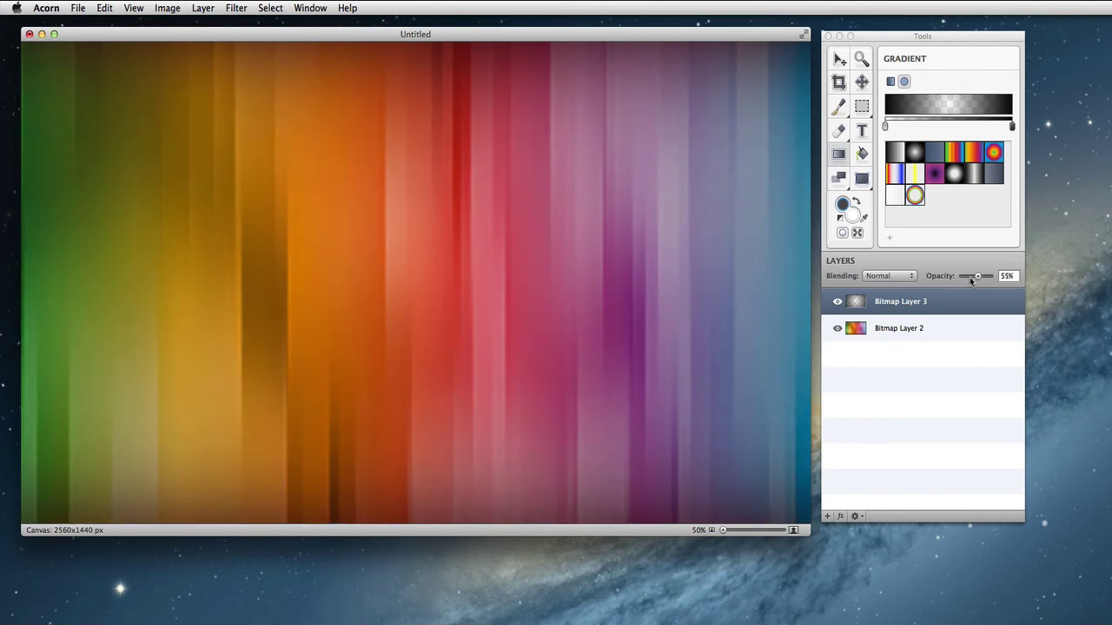
left_click(971, 277)
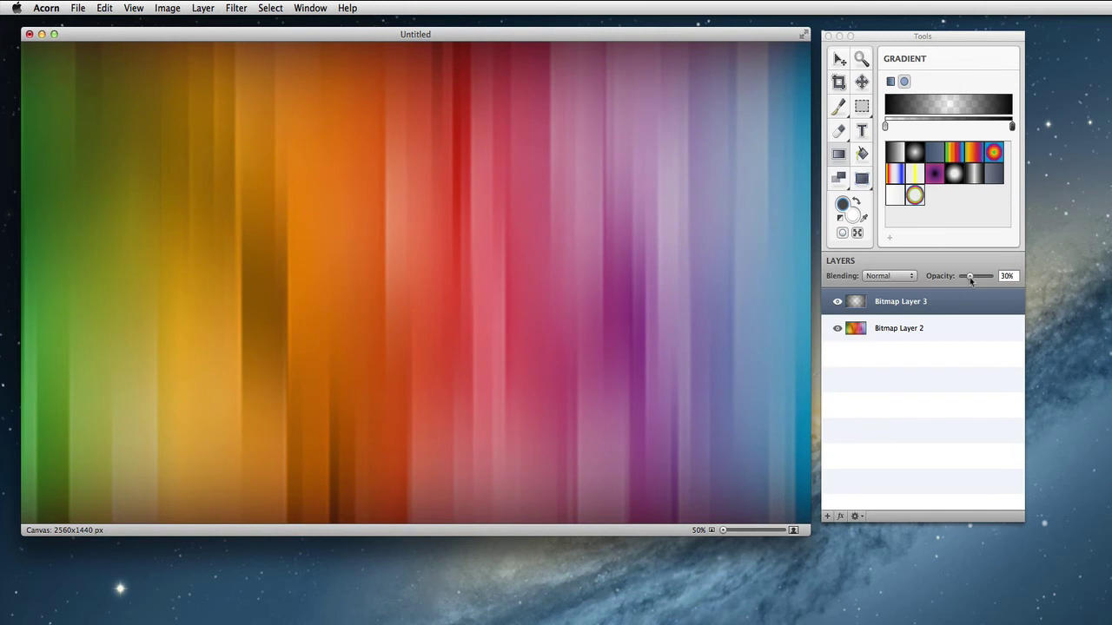
key("super+BackSpace")
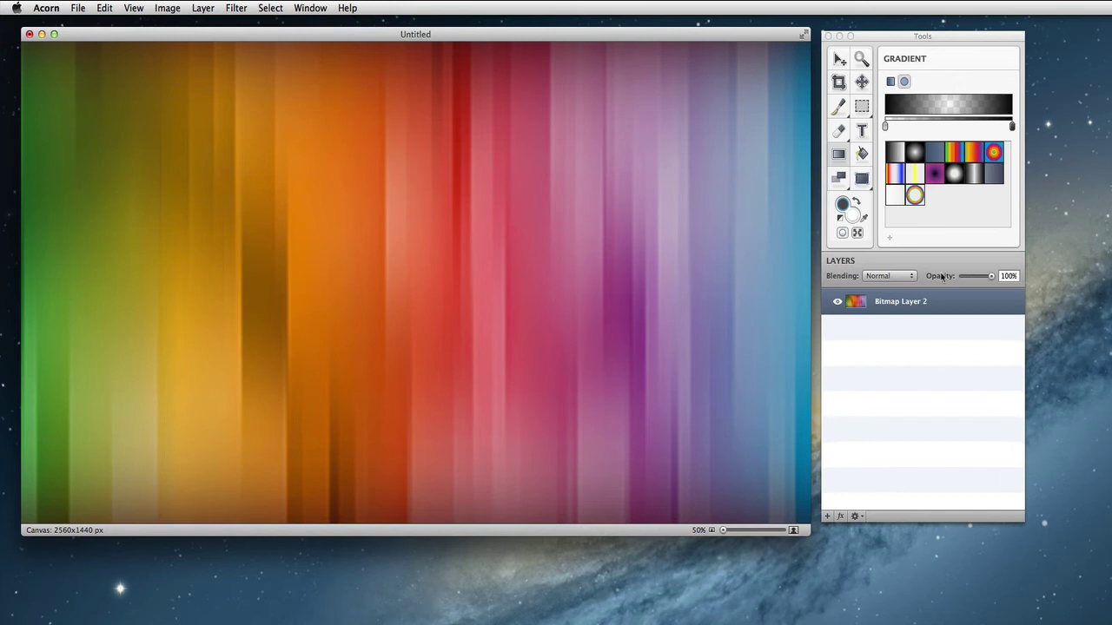
Use the canvas image as the desktop picture, then minimize and restore the window to check it.
right_click(280, 246)
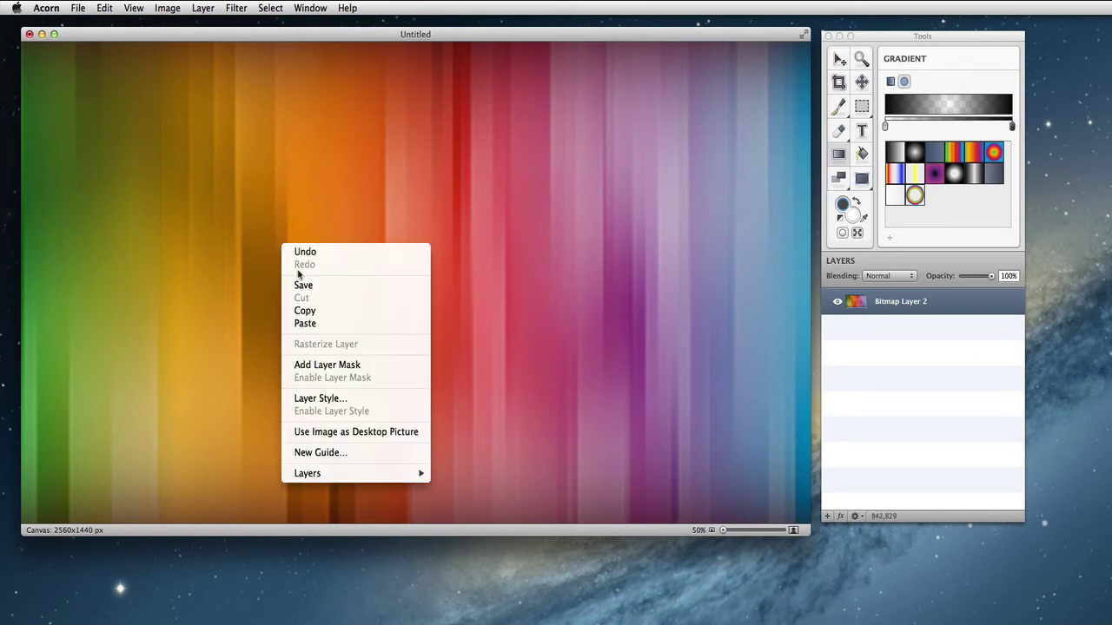
left_click(373, 432)
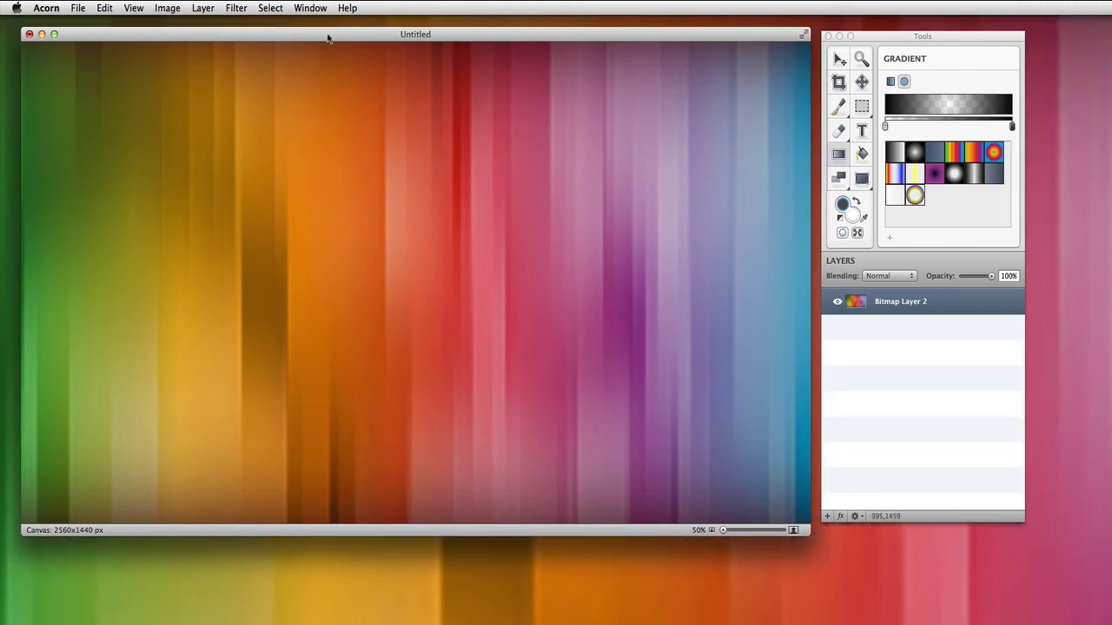
left_click_drag(330, 33, 327, 271)
double_click(327, 258)
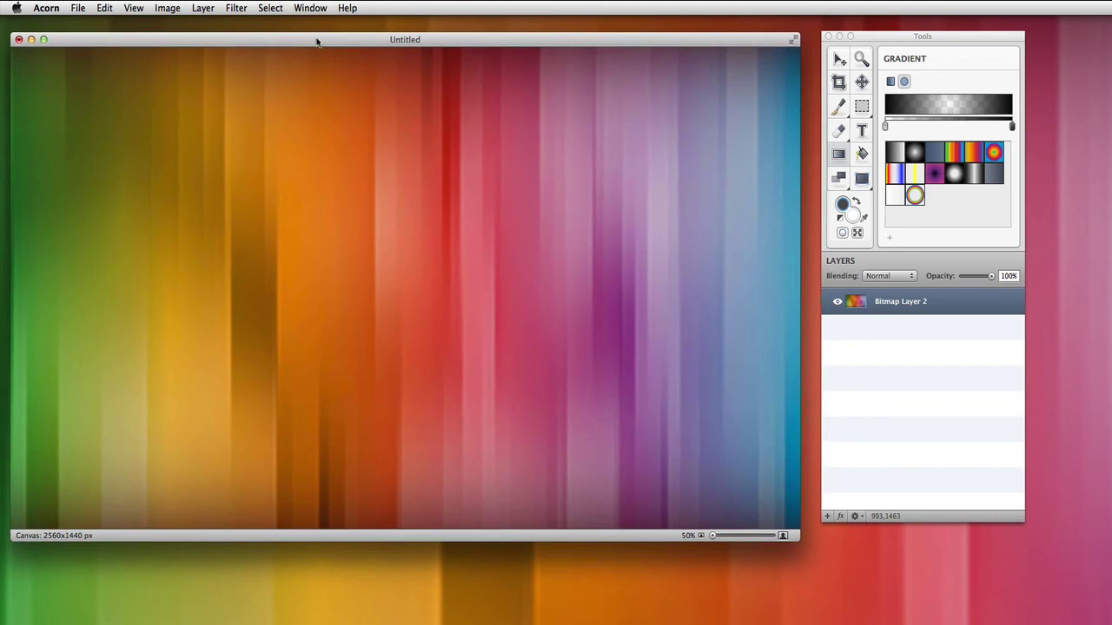
left_click_drag(317, 41, 315, 38)
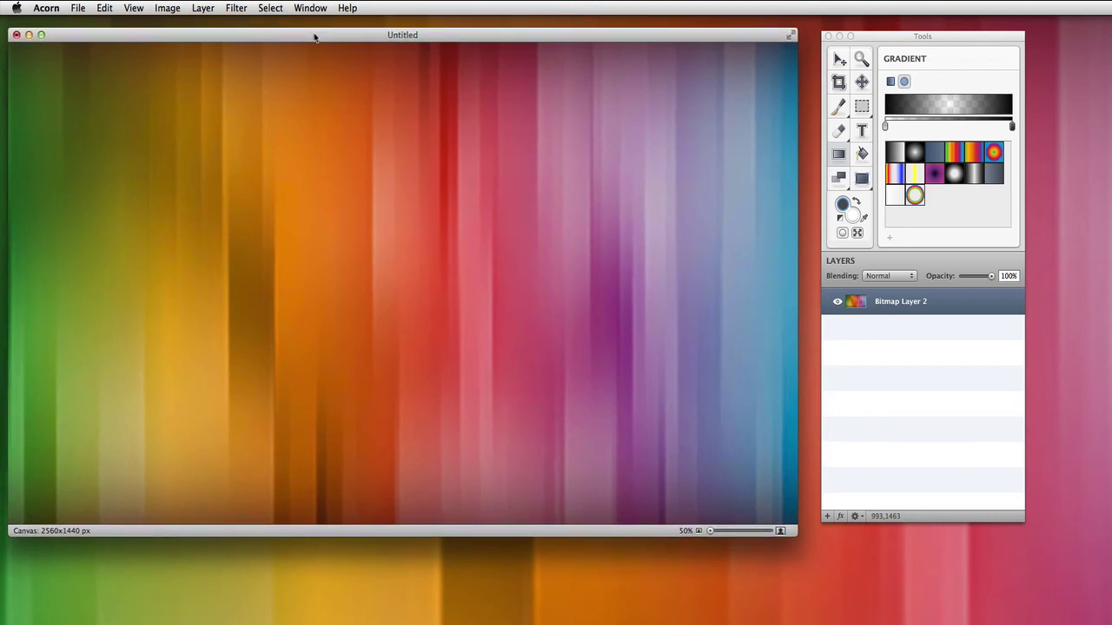
Preview a Twirl Distortion centred mid-canvas with its radius maxed at 500.
left_click(235, 8)
mouse_move(256, 84)
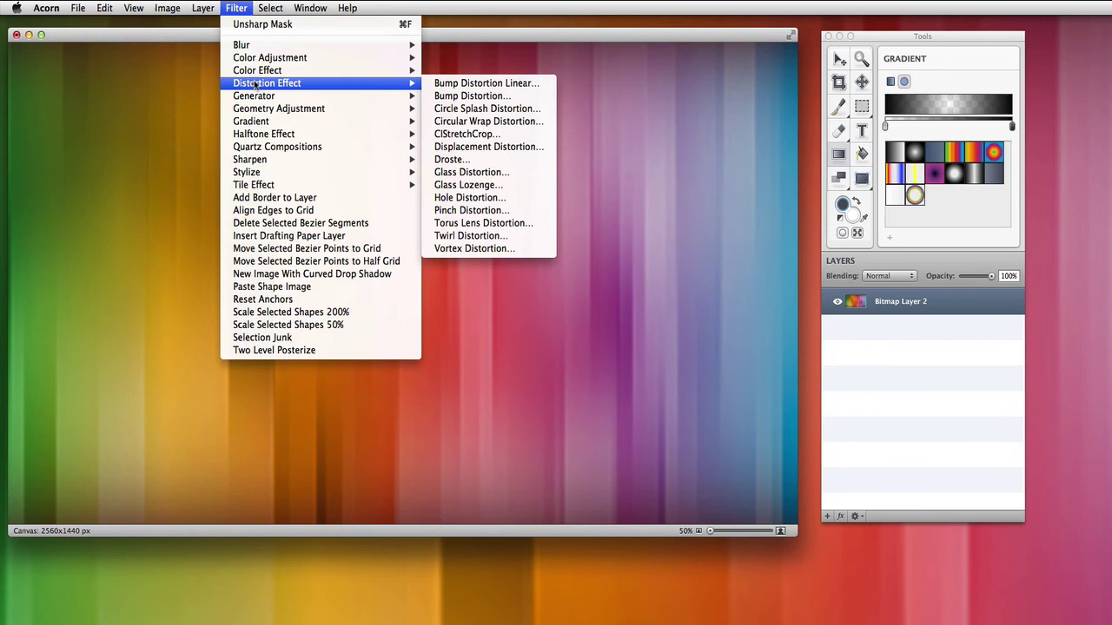
left_click(473, 235)
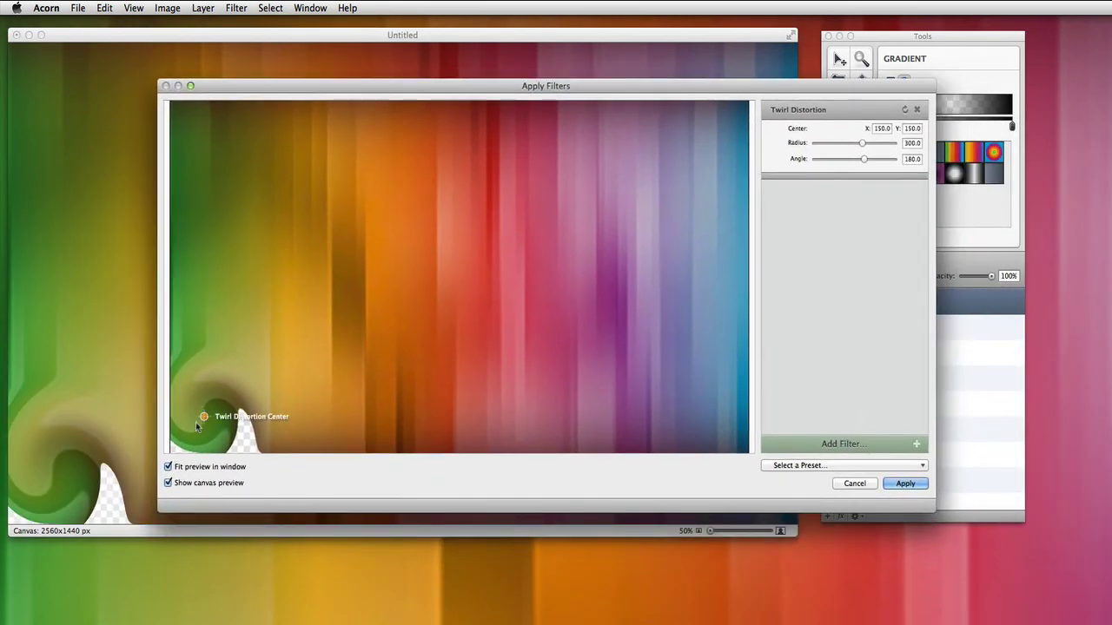
mouse_move(204, 422)
left_mouse_down()
mouse_move(362, 283)
mouse_move(498, 287)
mouse_move(482, 275)
left_mouse_up()
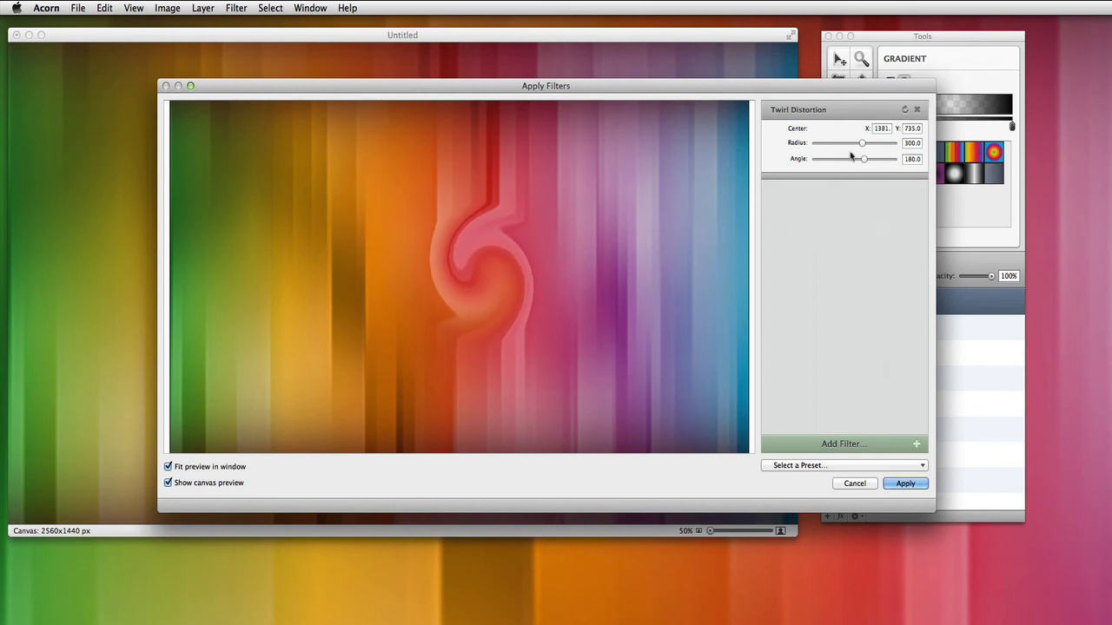
mouse_move(863, 143)
left_mouse_down()
mouse_move(907, 146)
mouse_move(859, 159)
mouse_move(876, 160)
left_mouse_up()
Add a Hole Distortion filter to the filter stack.
left_click(838, 443)
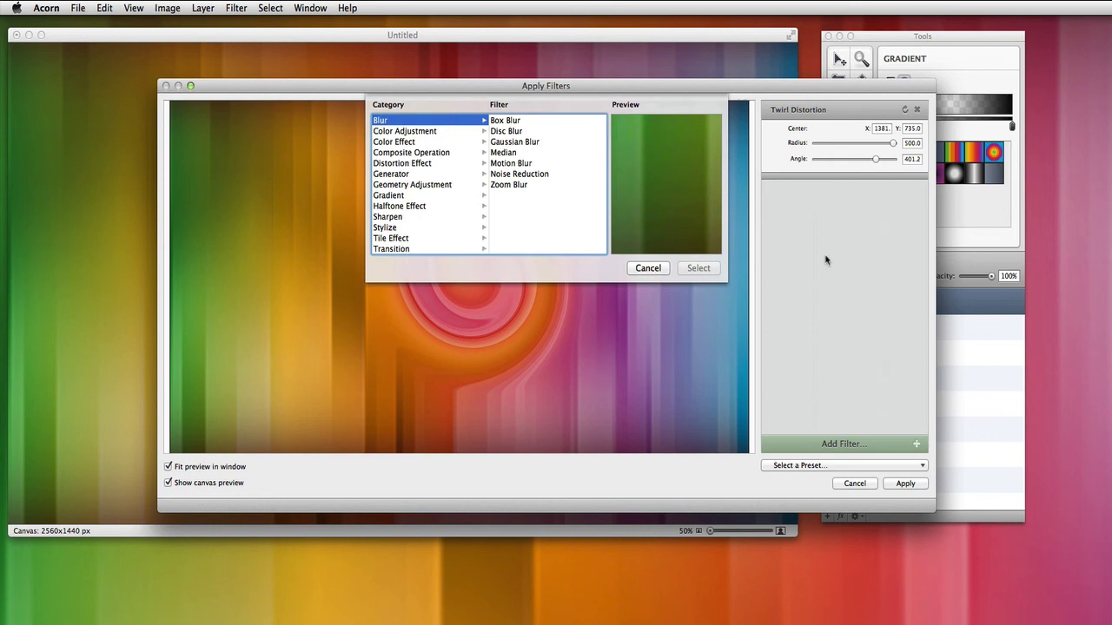
left_click(424, 164)
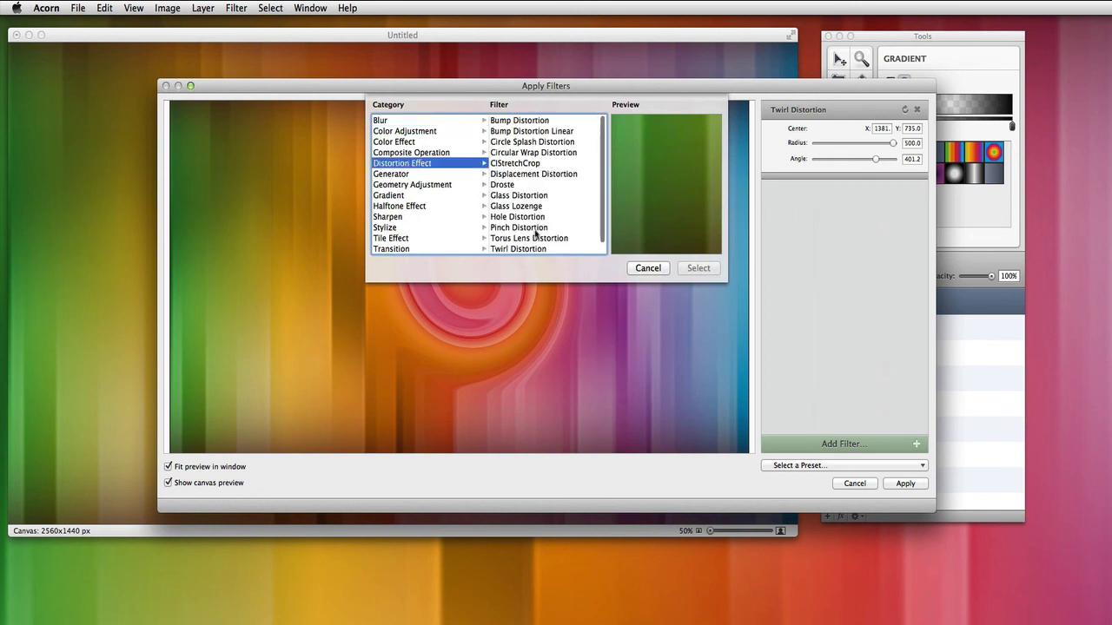
scroll(537, 221, "down", 1)
left_click(561, 206)
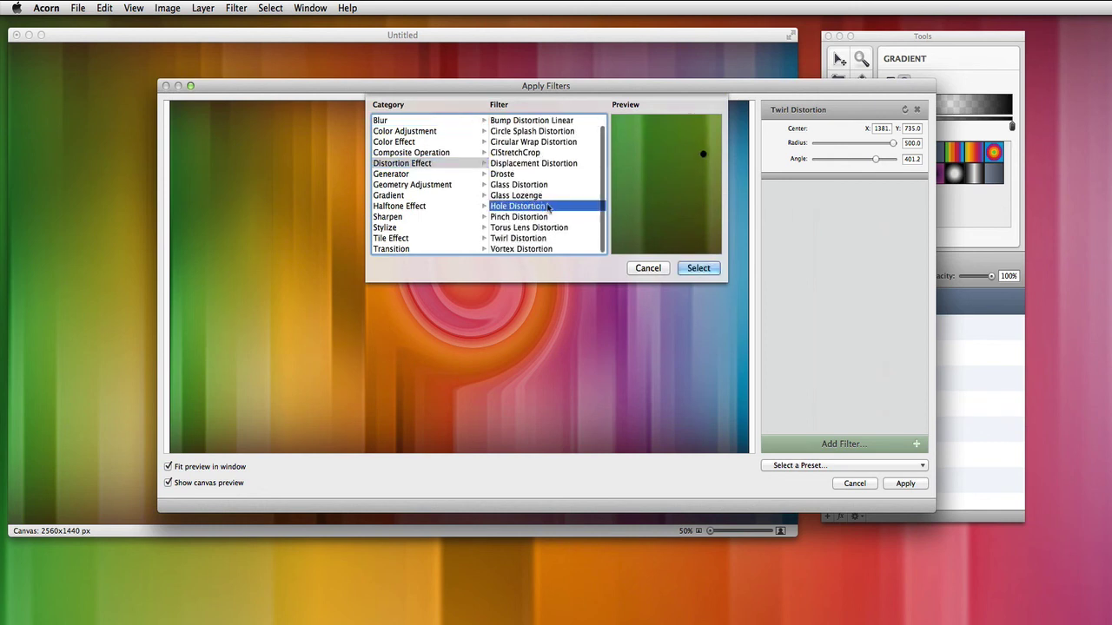
left_click(703, 269)
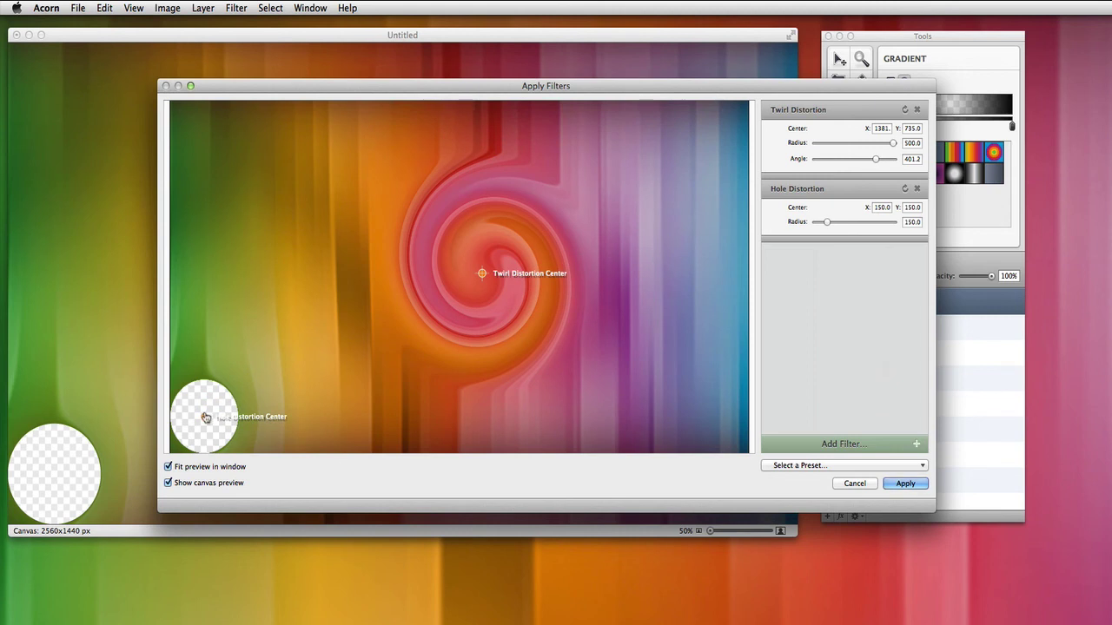
Order the hole before the twirl, reposition it, then cancel without applying.
left_click_drag(205, 419, 304, 254)
left_click_drag(810, 188, 813, 109)
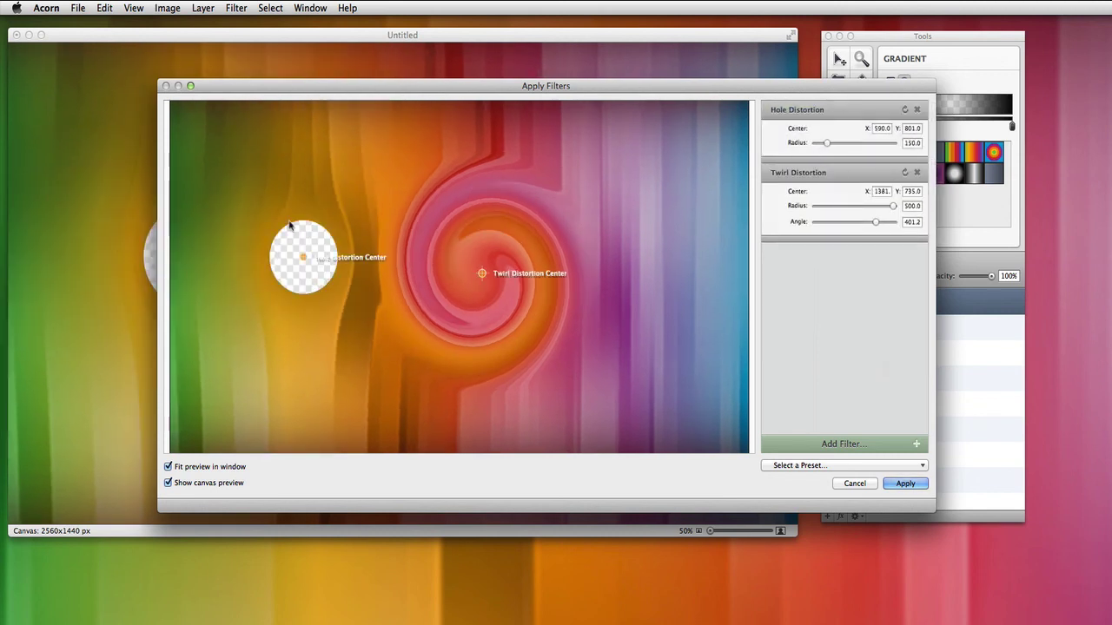
mouse_move(304, 258)
left_mouse_down()
mouse_move(254, 258)
mouse_move(450, 268)
mouse_move(465, 257)
mouse_move(452, 252)
mouse_move(434, 265)
mouse_move(741, 277)
mouse_move(306, 271)
left_mouse_up()
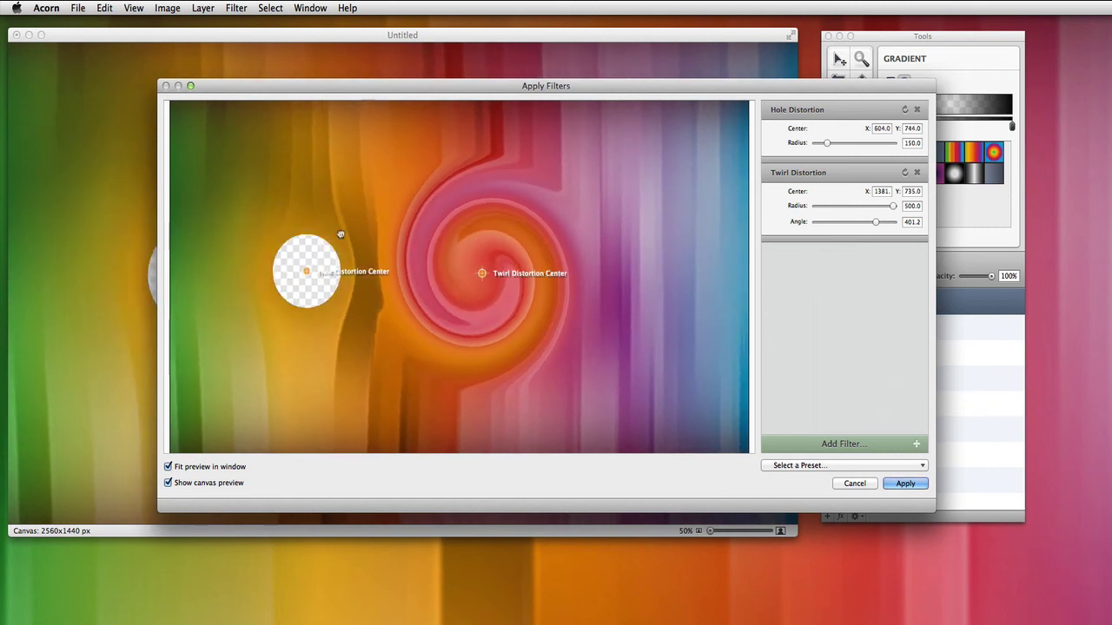
left_click_drag(341, 235, 667, 365)
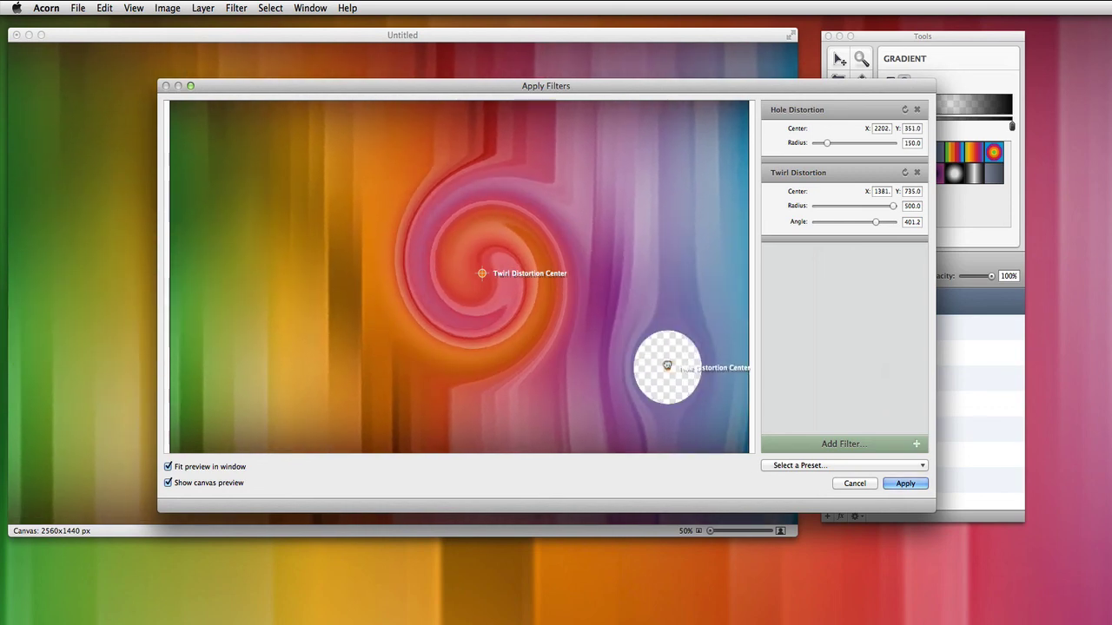
left_click(854, 484)
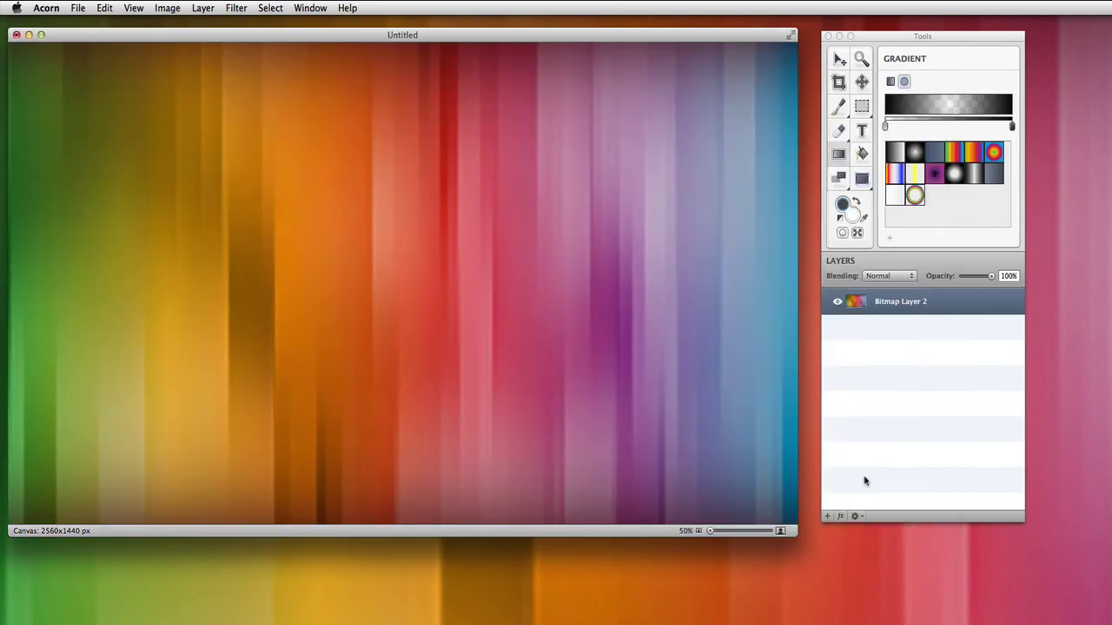